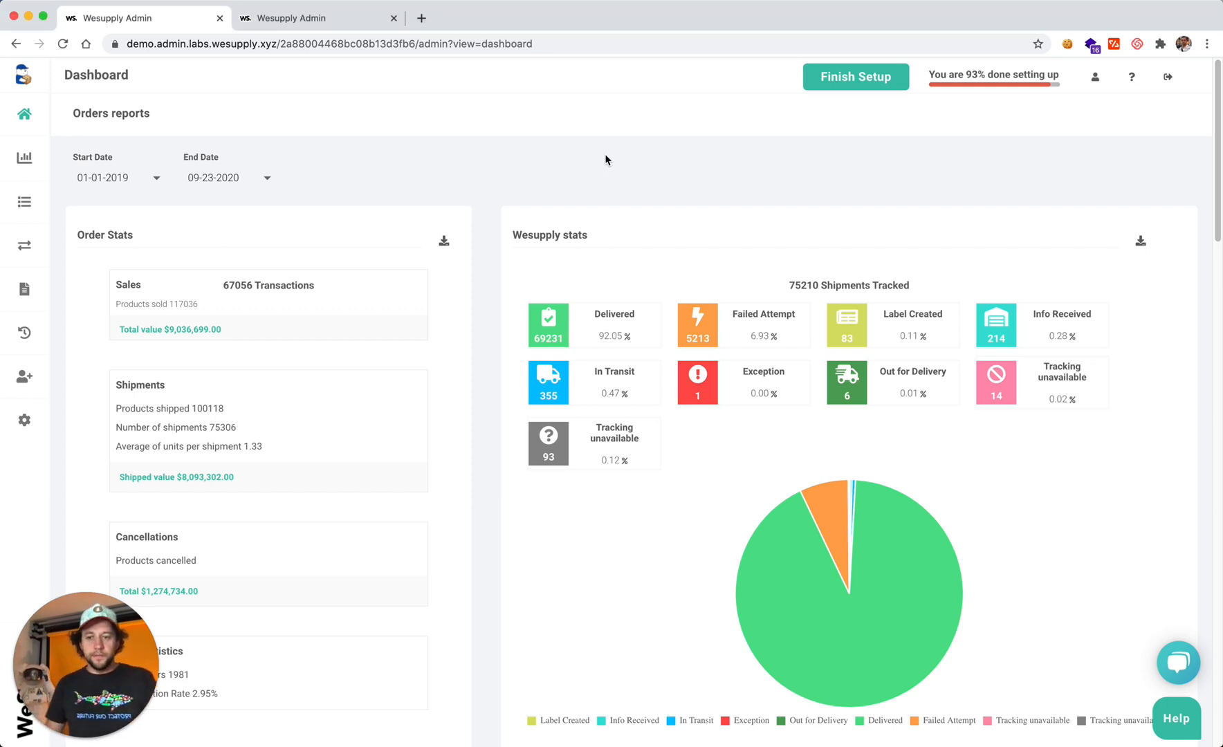
# Open the admin users area and start adding a new user.
pyautogui.click(25, 378)
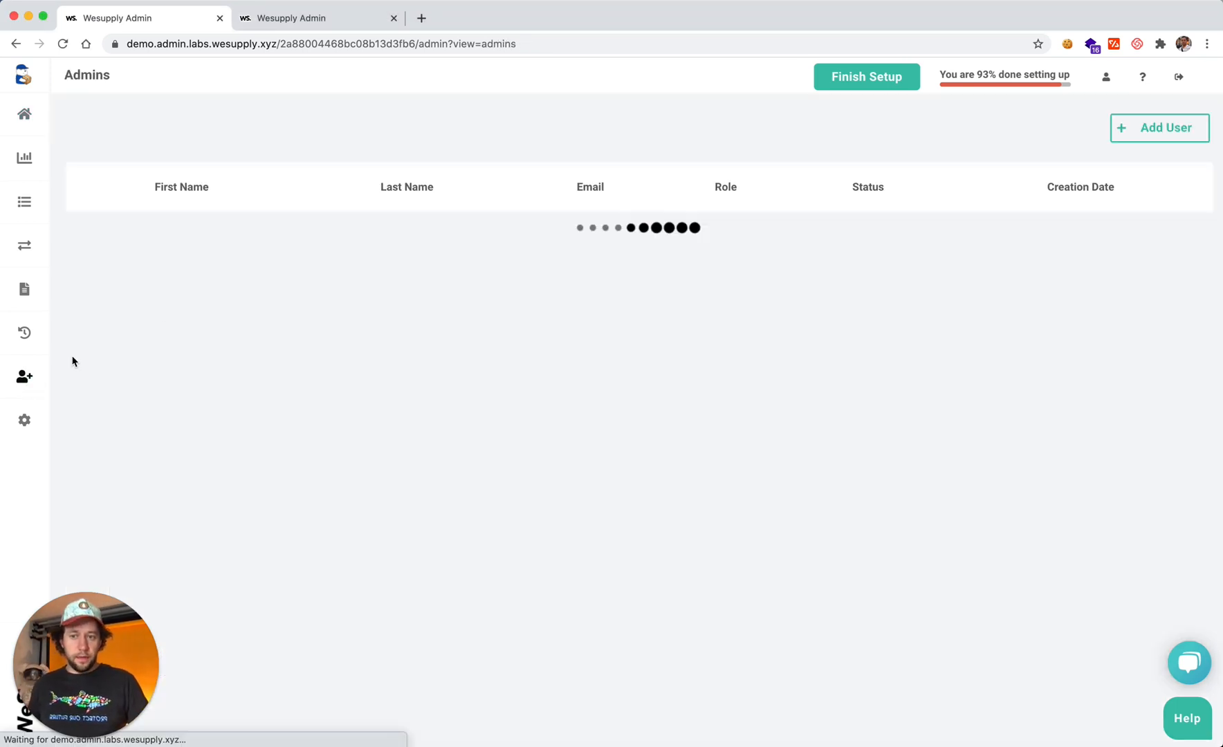
pyautogui.click(1157, 129)
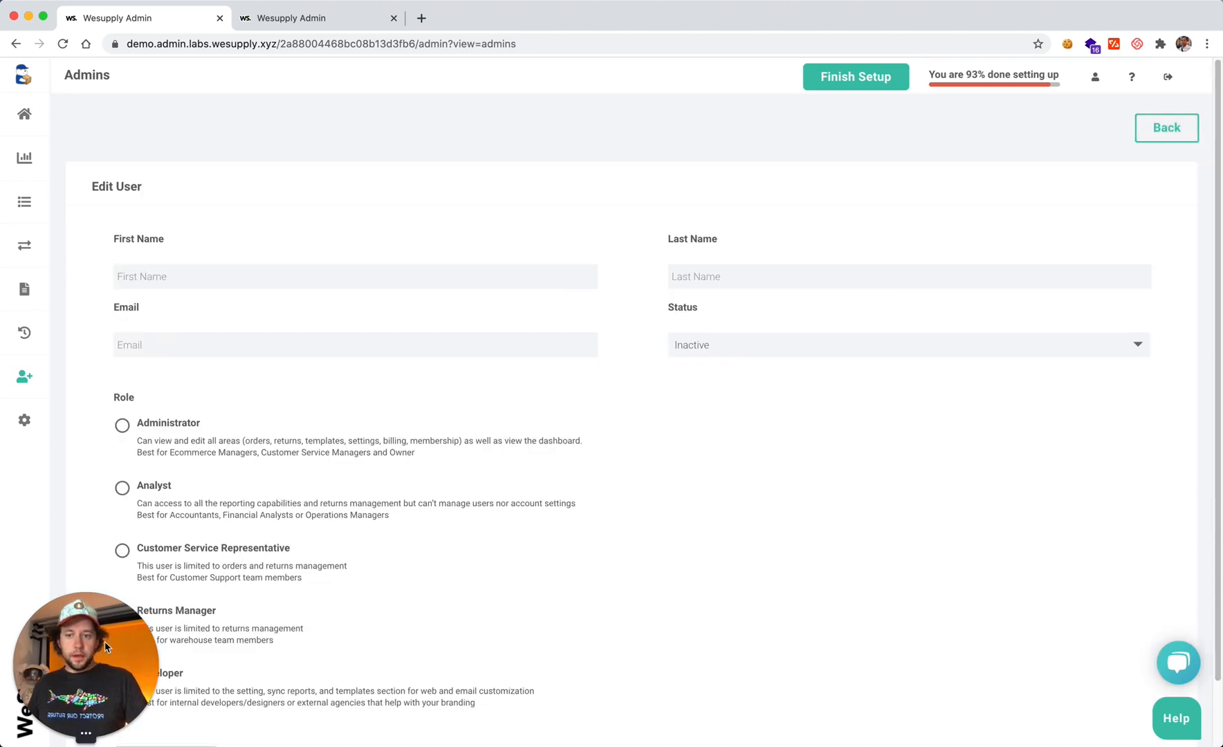
pyautogui.moveTo(105, 642); pyautogui.dragTo(1125, 641)
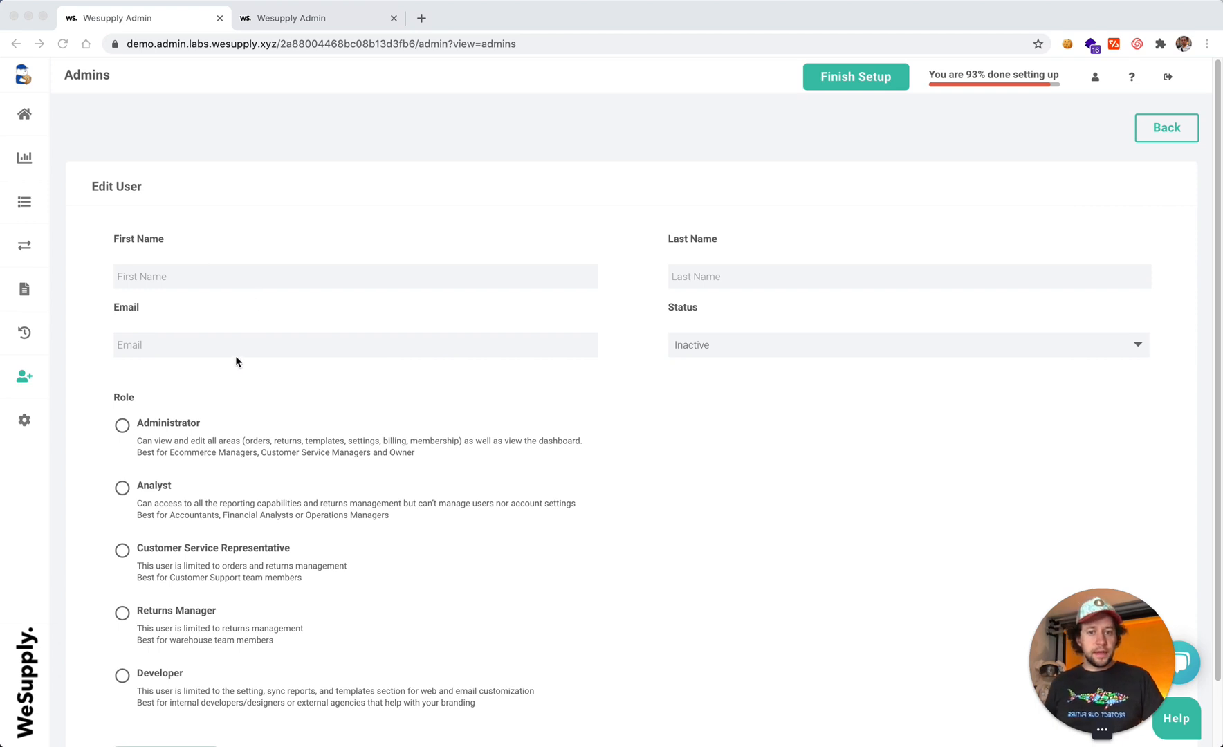
# Try the Active status for the new user and return it to Inactive.
pyautogui.click(801, 356)
pyautogui.click(732, 346)
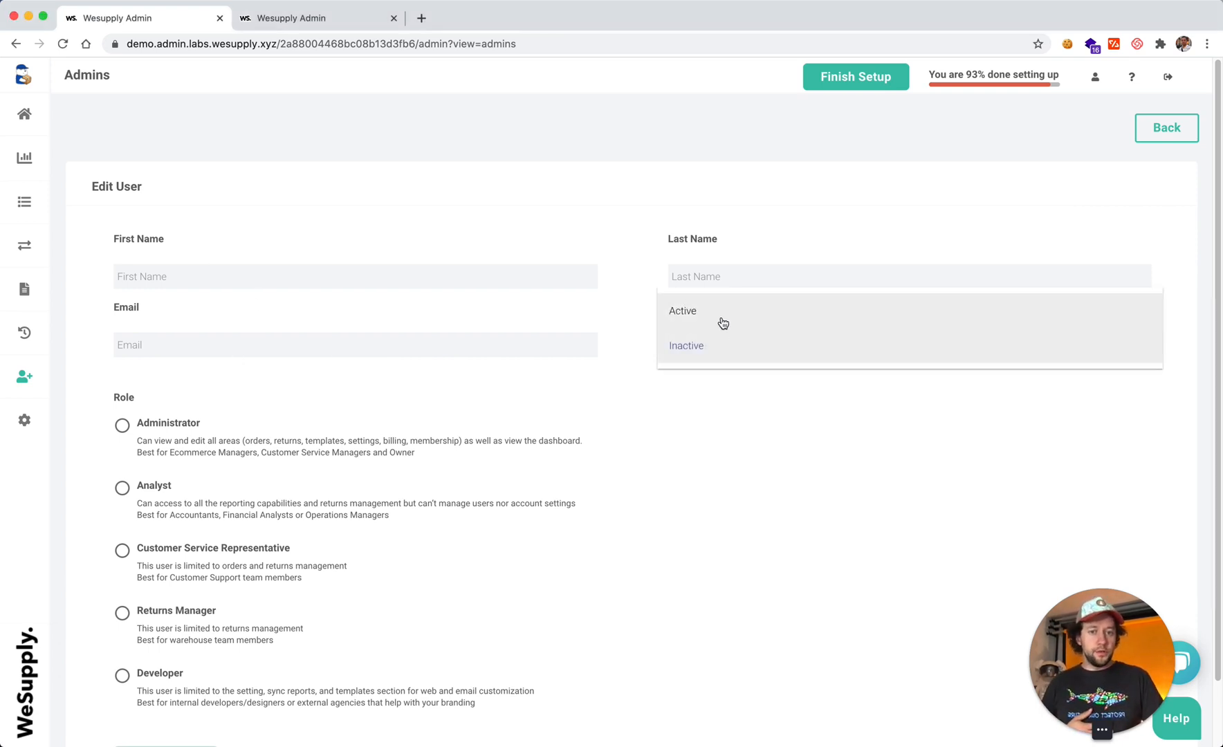
pyautogui.click(723, 323)
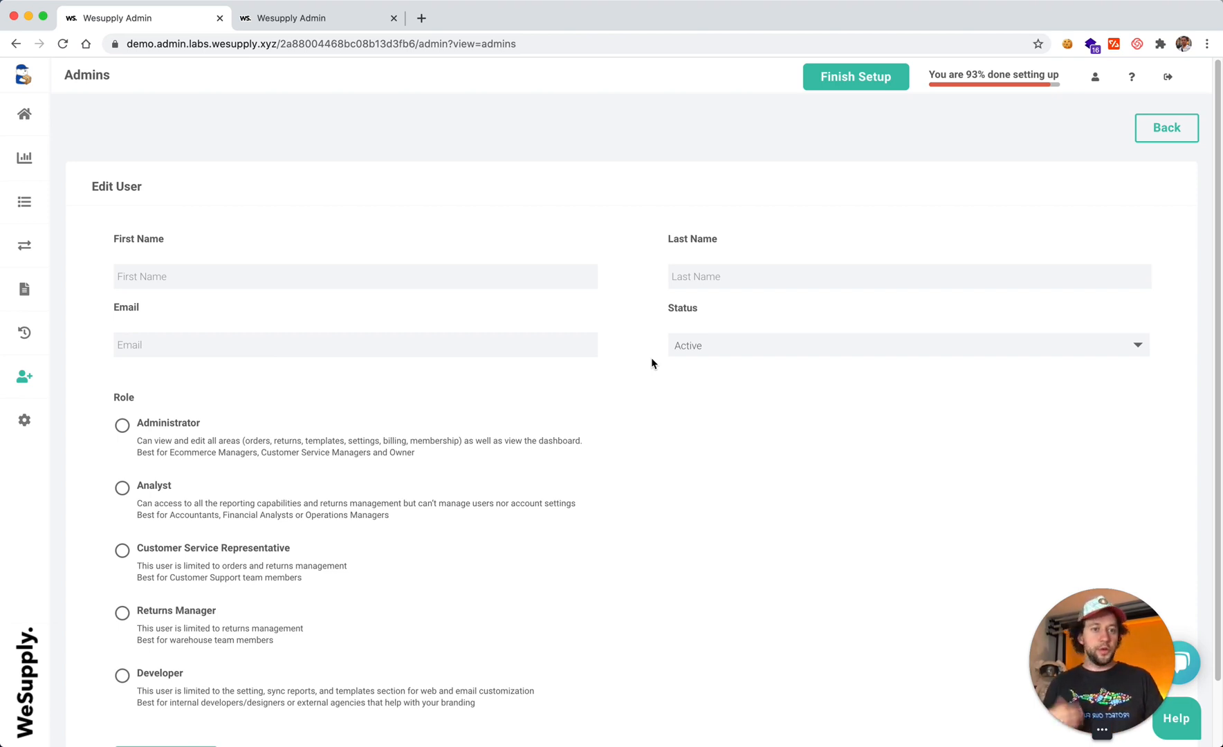
pyautogui.click(707, 352)
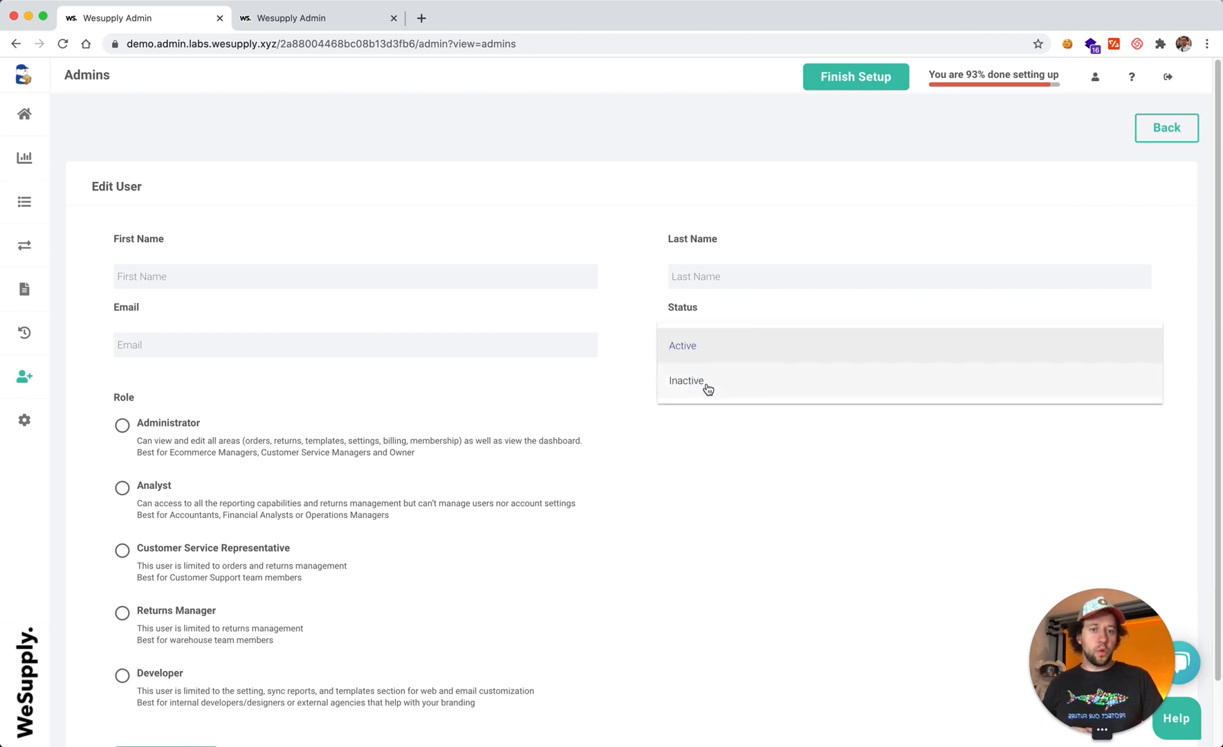
pyautogui.click(707, 387)
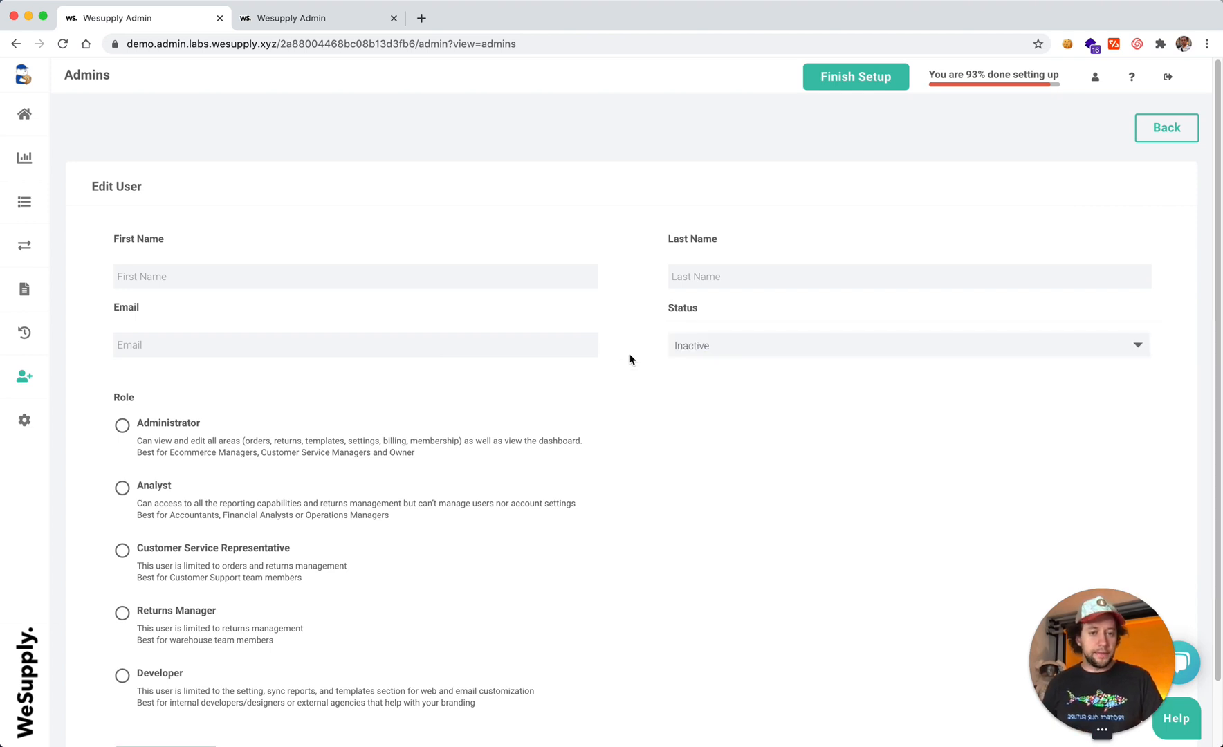
# Try the Administrator, Analyst and Developer roles for the new user one after another.
pyautogui.scroll(-2, 630, 358)
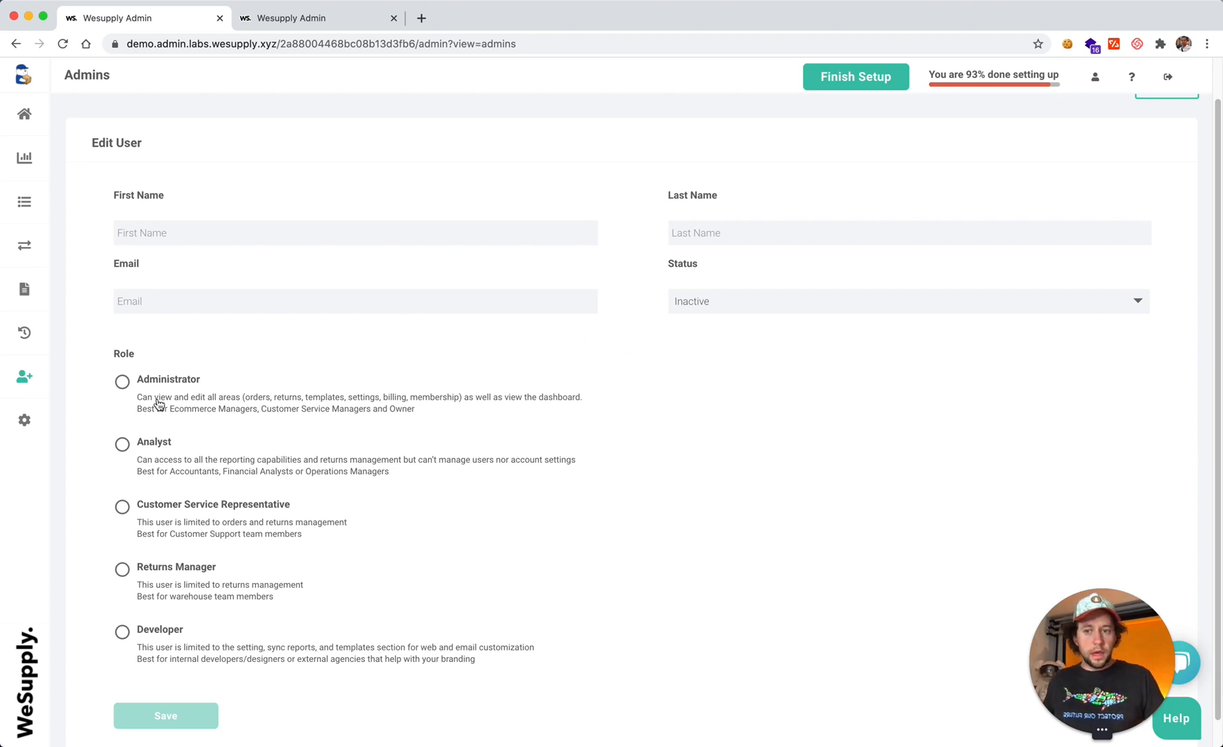
pyautogui.click(123, 383)
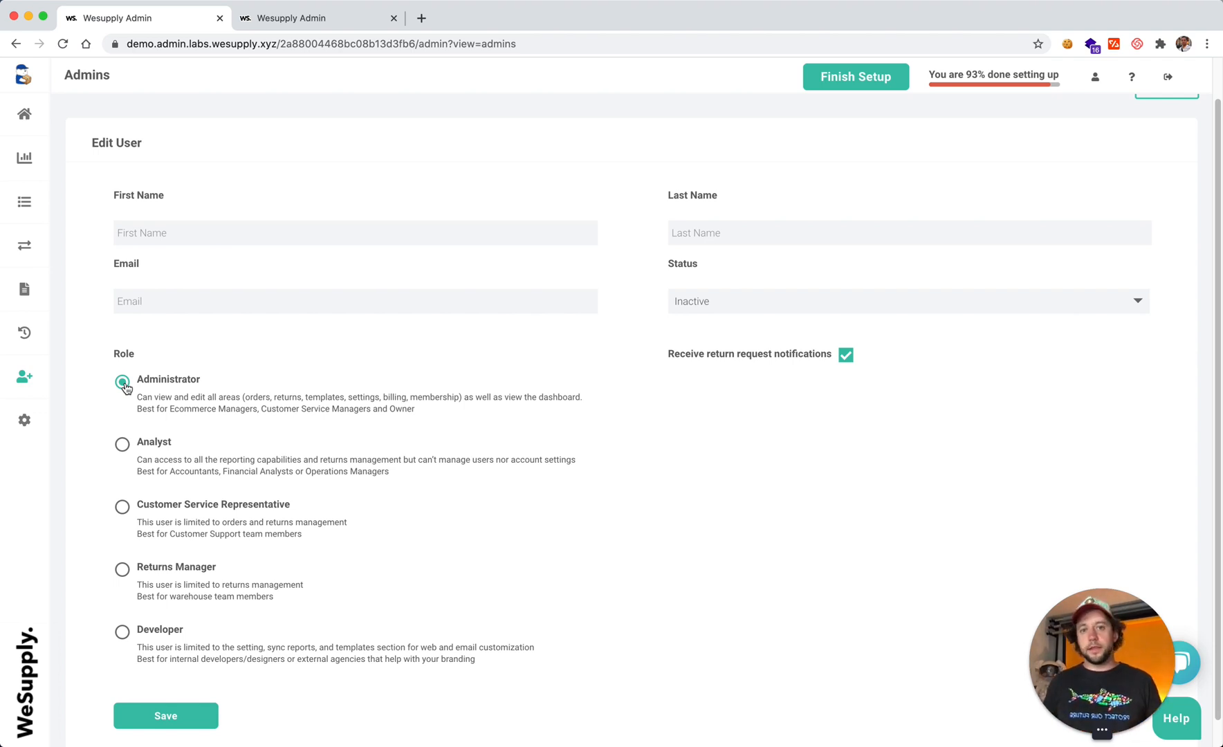
pyautogui.click(122, 444)
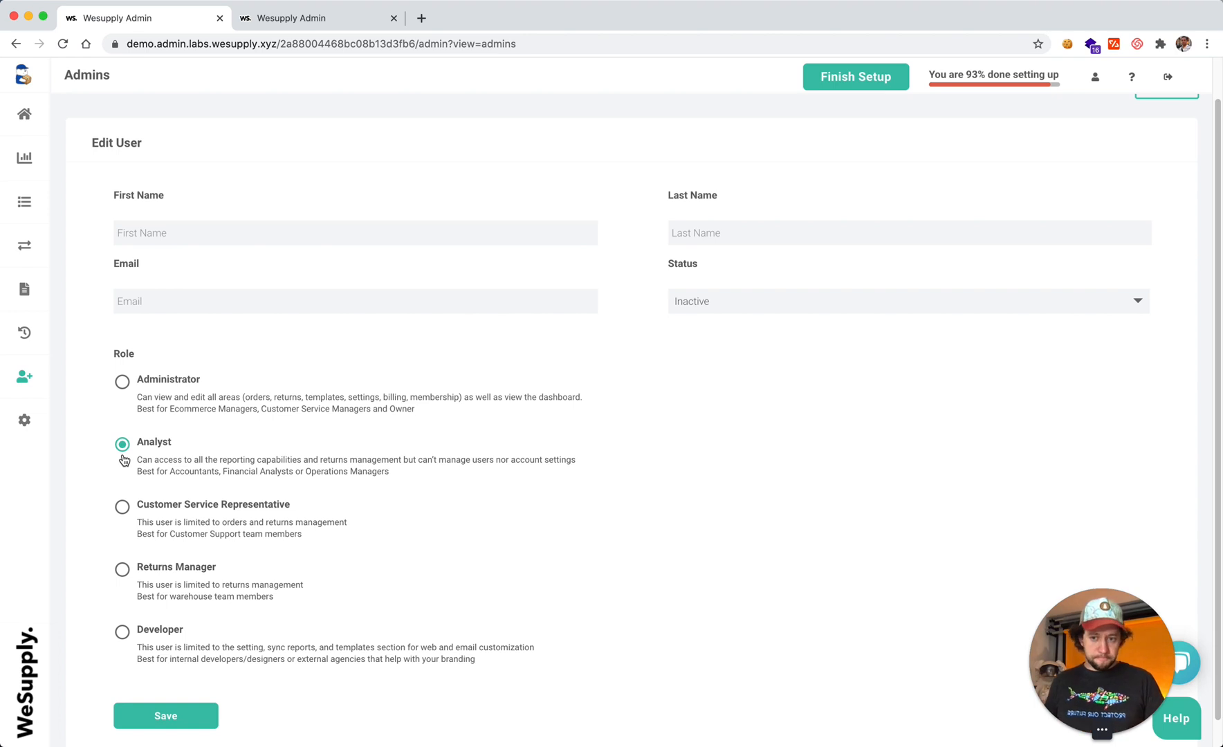
pyautogui.click(122, 631)
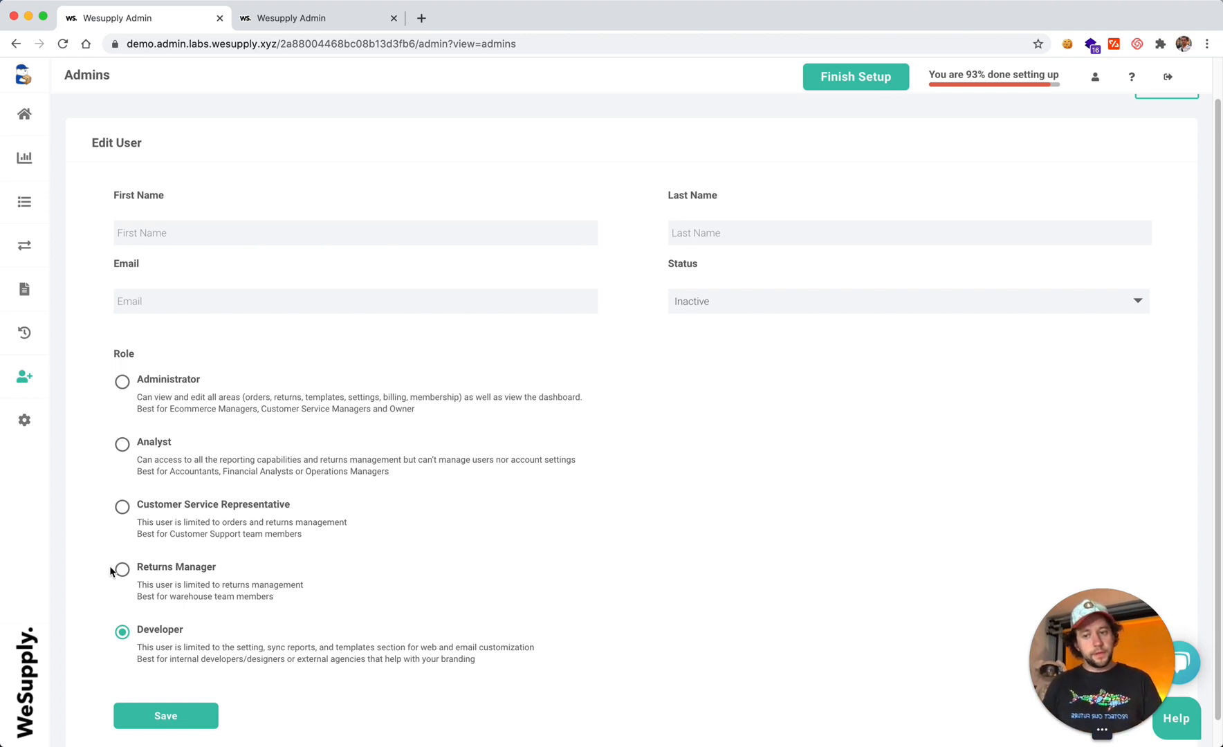
# Assign the Customer Service Representative role and enable only the Return Received and Return Quality Control permissions.
pyautogui.click(149, 512)
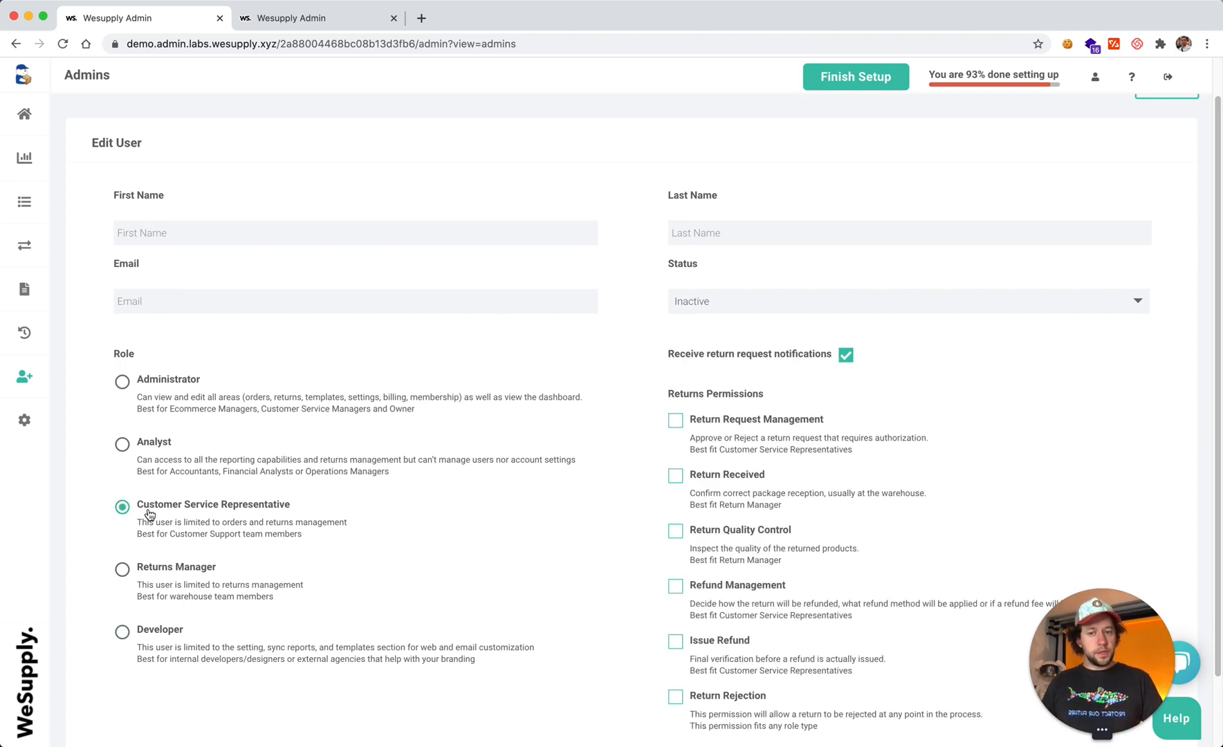
pyautogui.scroll(-1, 1021, 349)
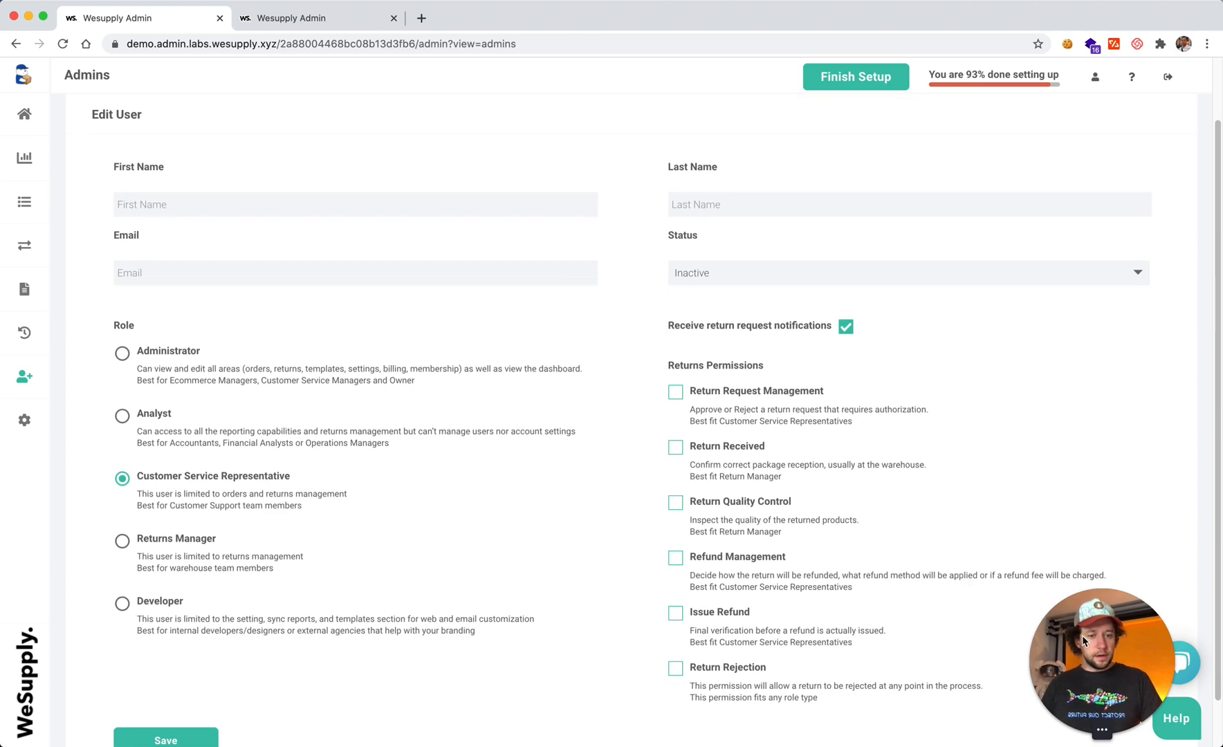
pyautogui.scroll(-1, 961, 412)
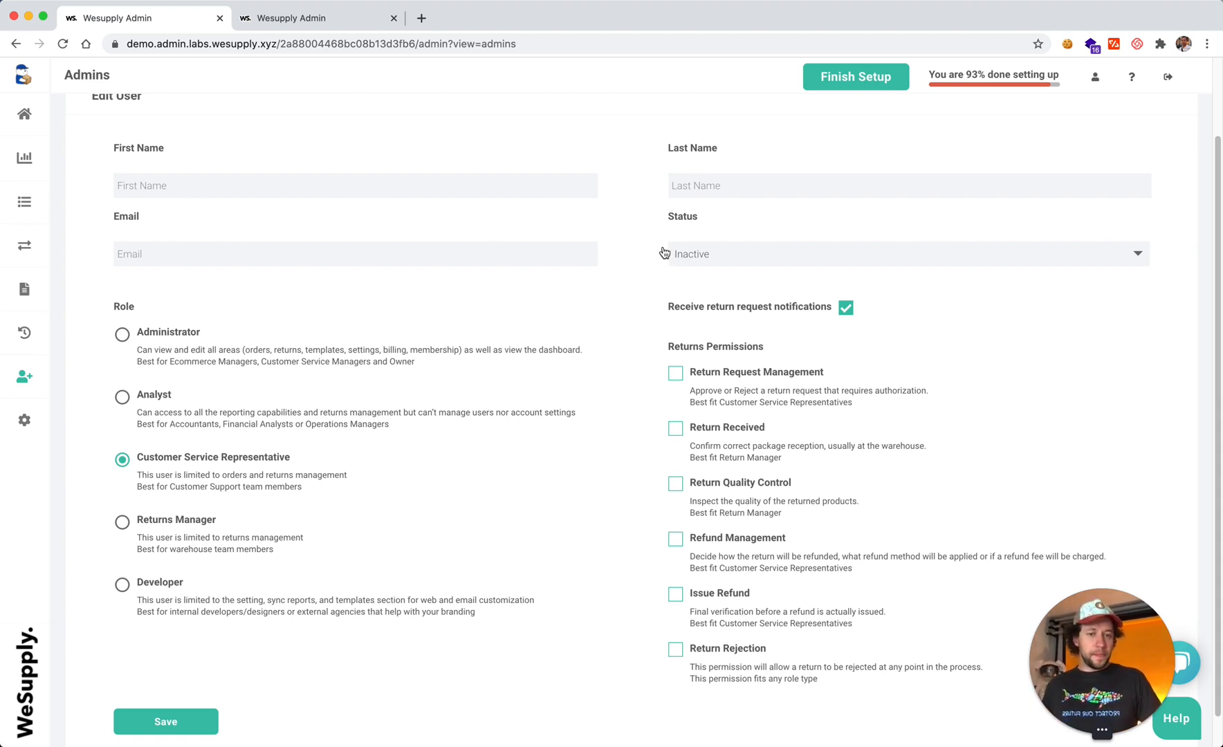
pyautogui.click(727, 377)
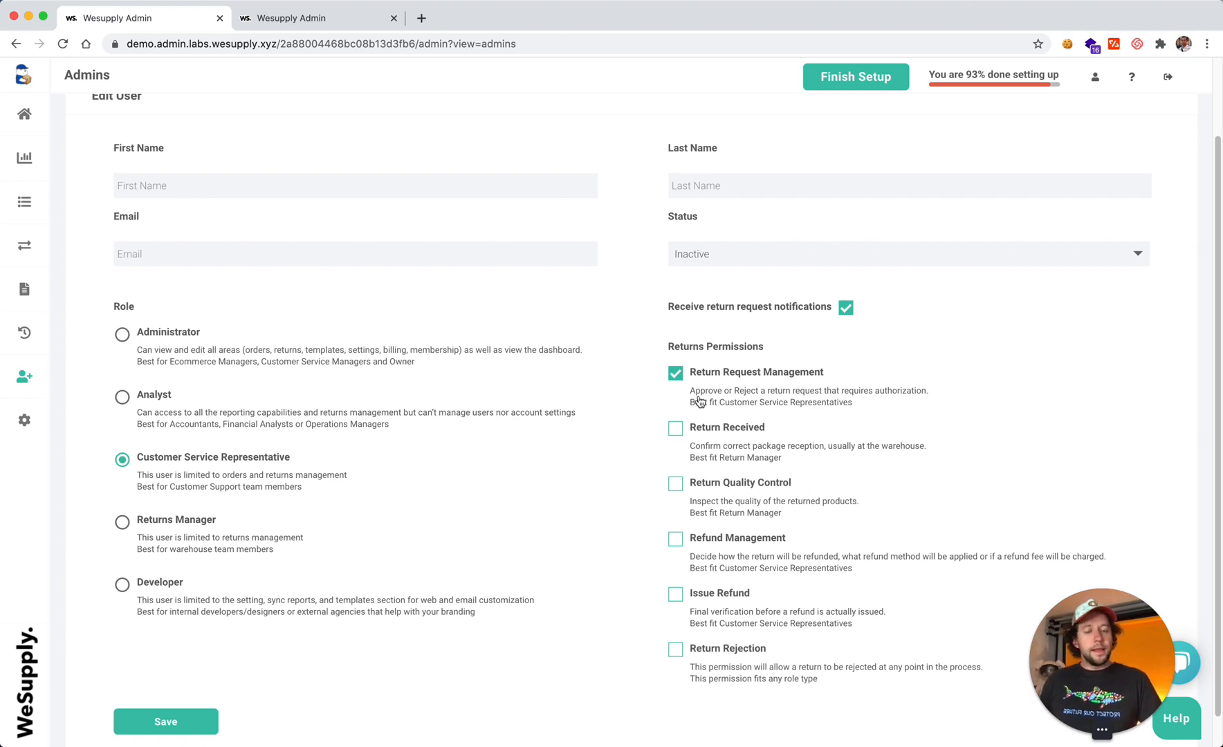
pyautogui.click(676, 374)
pyautogui.click(677, 429)
pyautogui.click(676, 486)
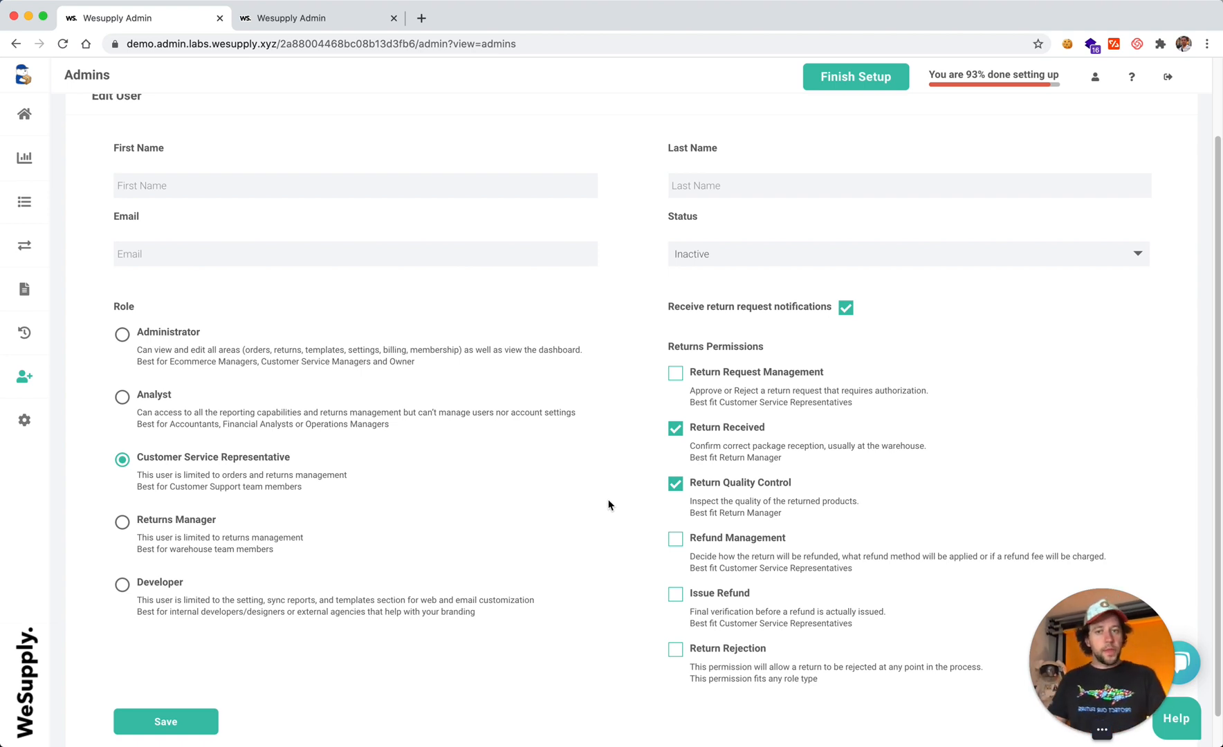
# In the open return request, confirm package reception and submit the product quality with the item marked as in the package and in resellable condition.
pyautogui.click(376, 22)
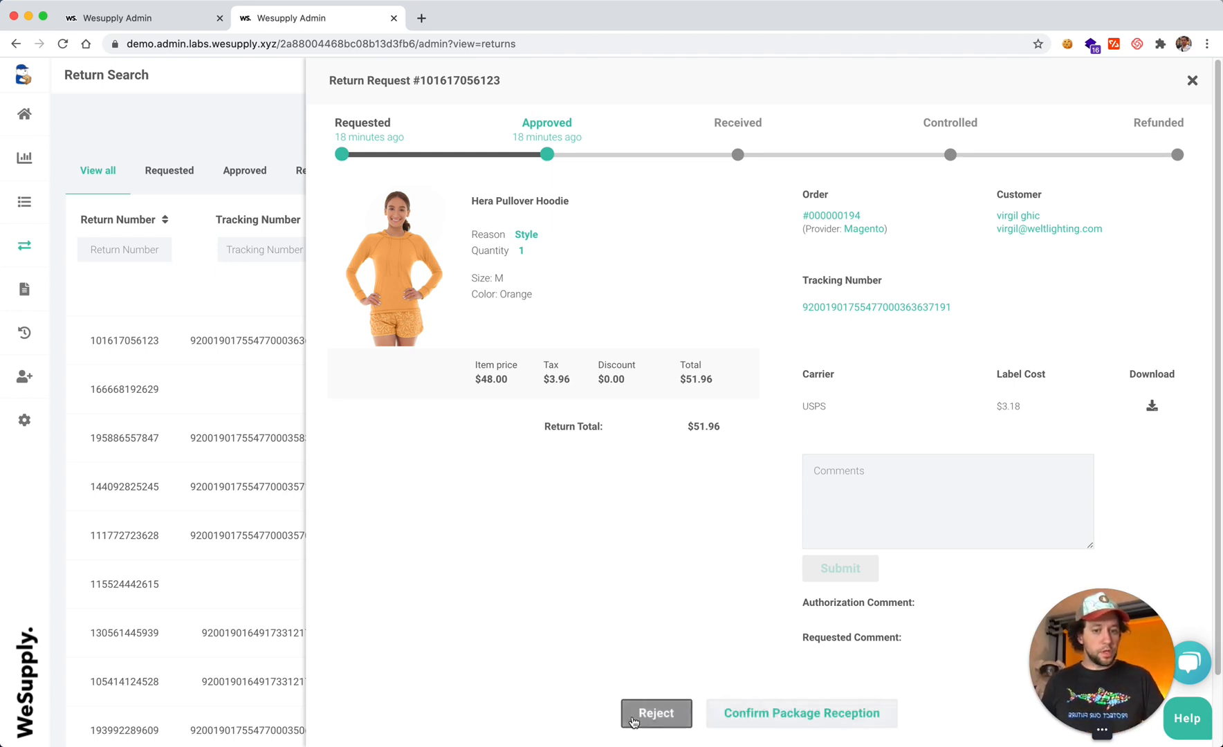
pyautogui.click(814, 711)
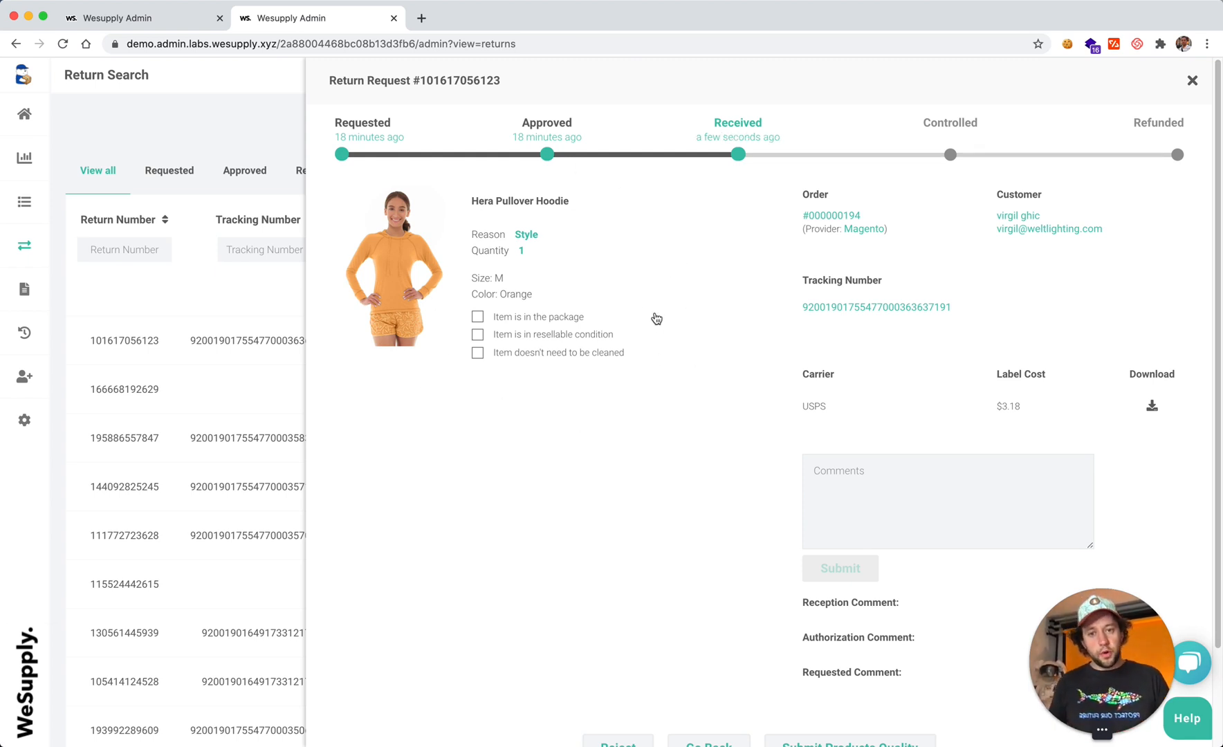
pyautogui.click(557, 320)
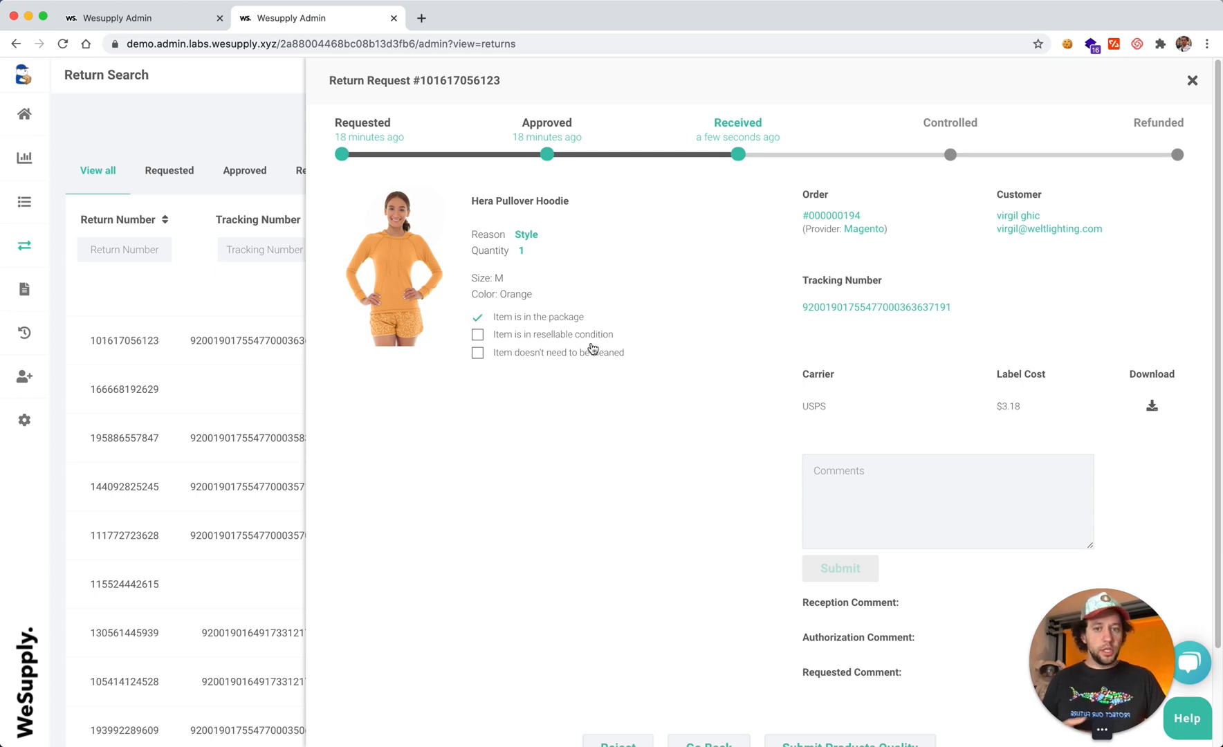
pyautogui.click(559, 338)
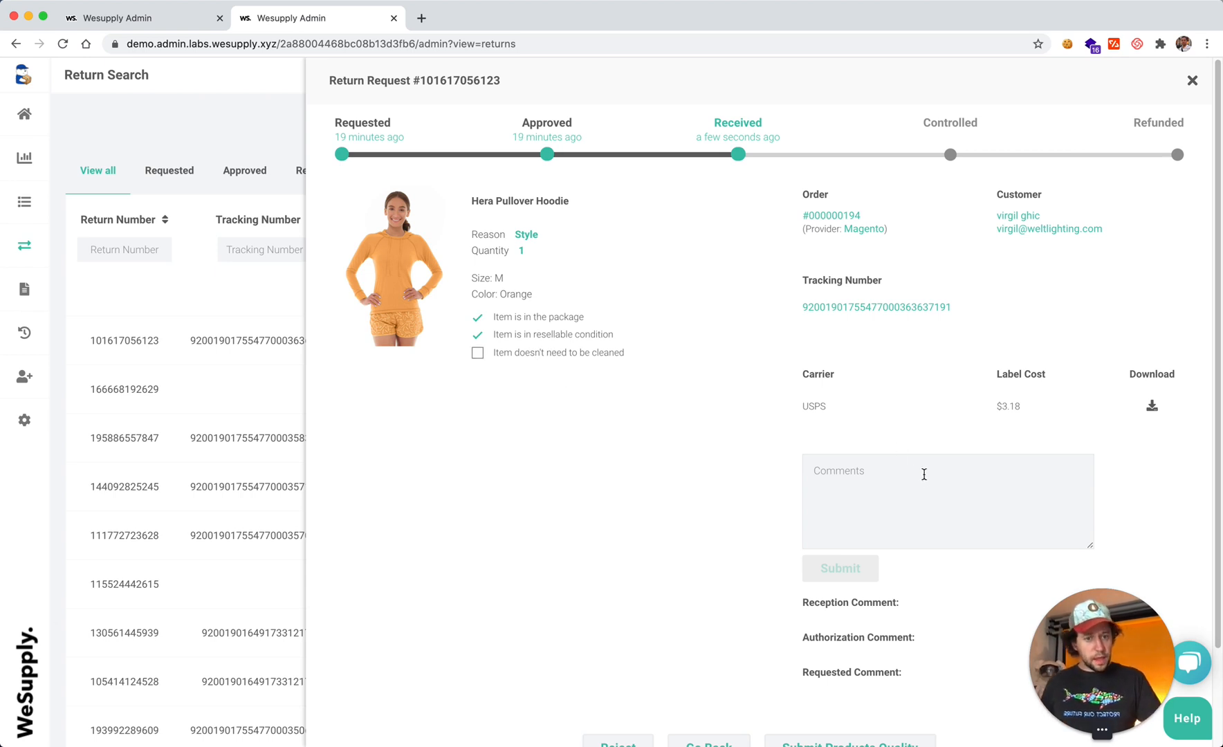
pyautogui.click(924, 476)
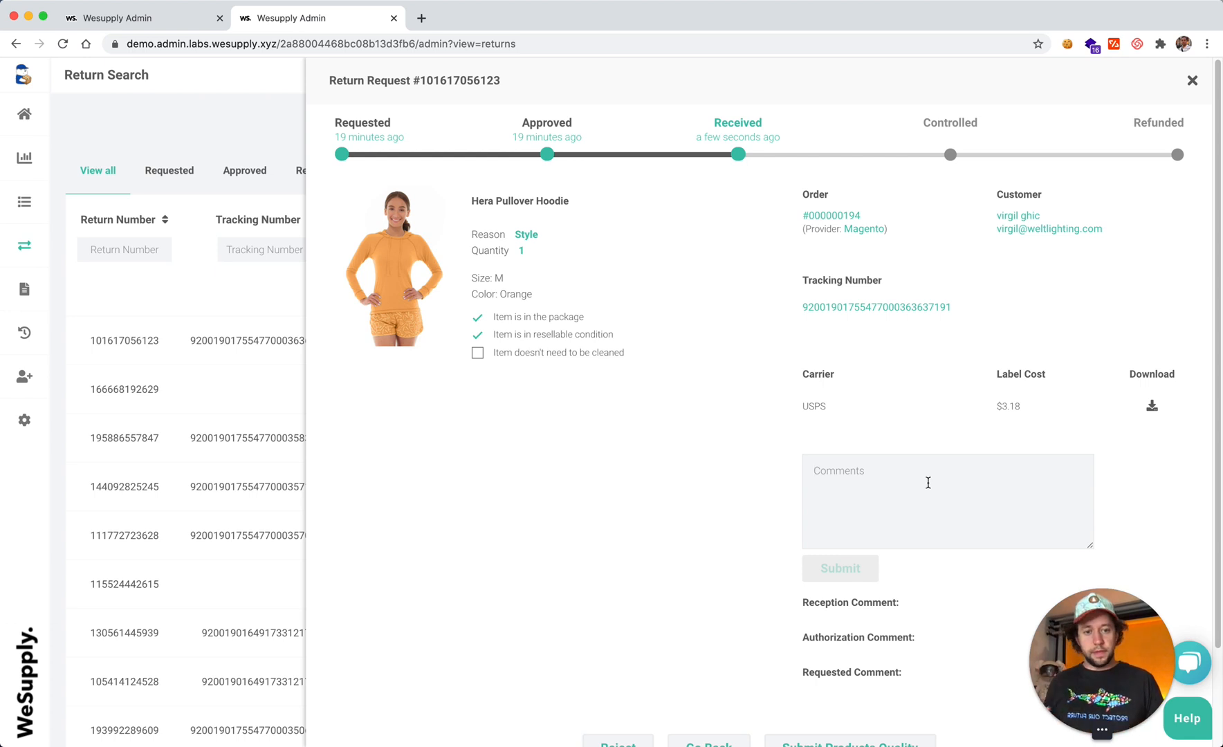
pyautogui.scroll(-2, 772, 582)
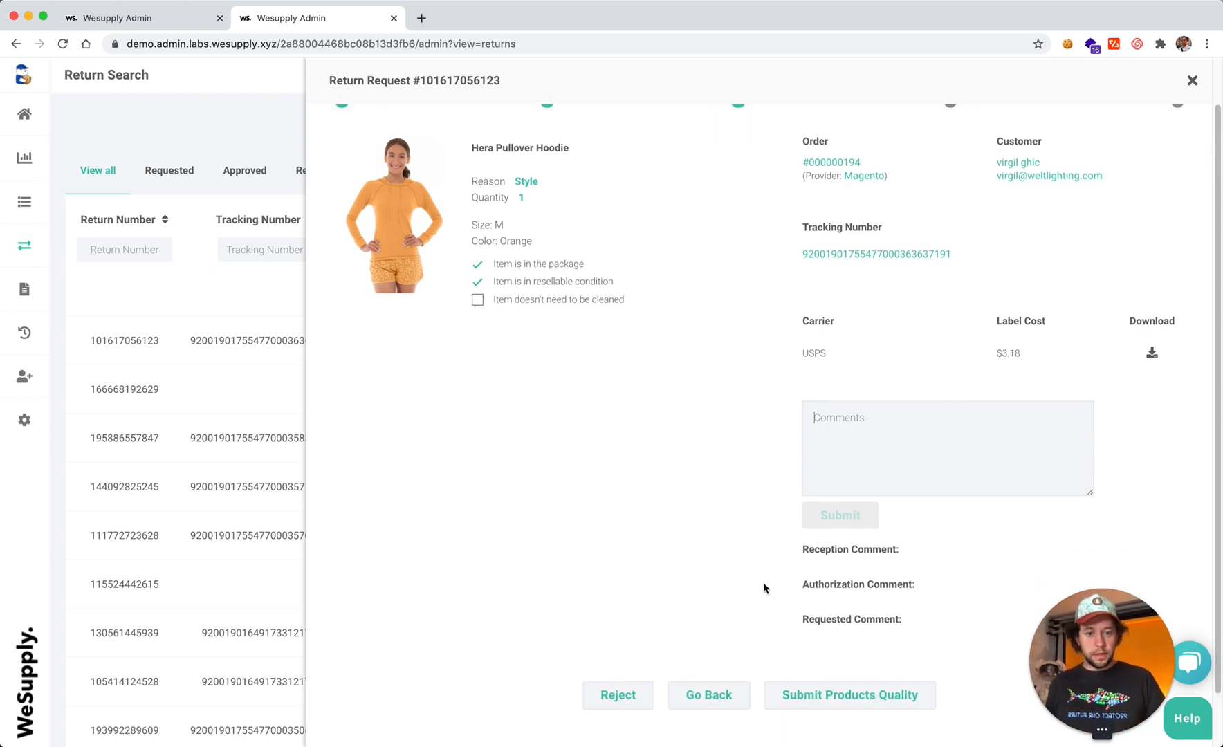
pyautogui.click(811, 706)
# Back in the new user form, give the Customer Service Representative only Return Request Management, Refund Management, Issue Refund and Return Rejection permissions.
pyautogui.click(170, 22)
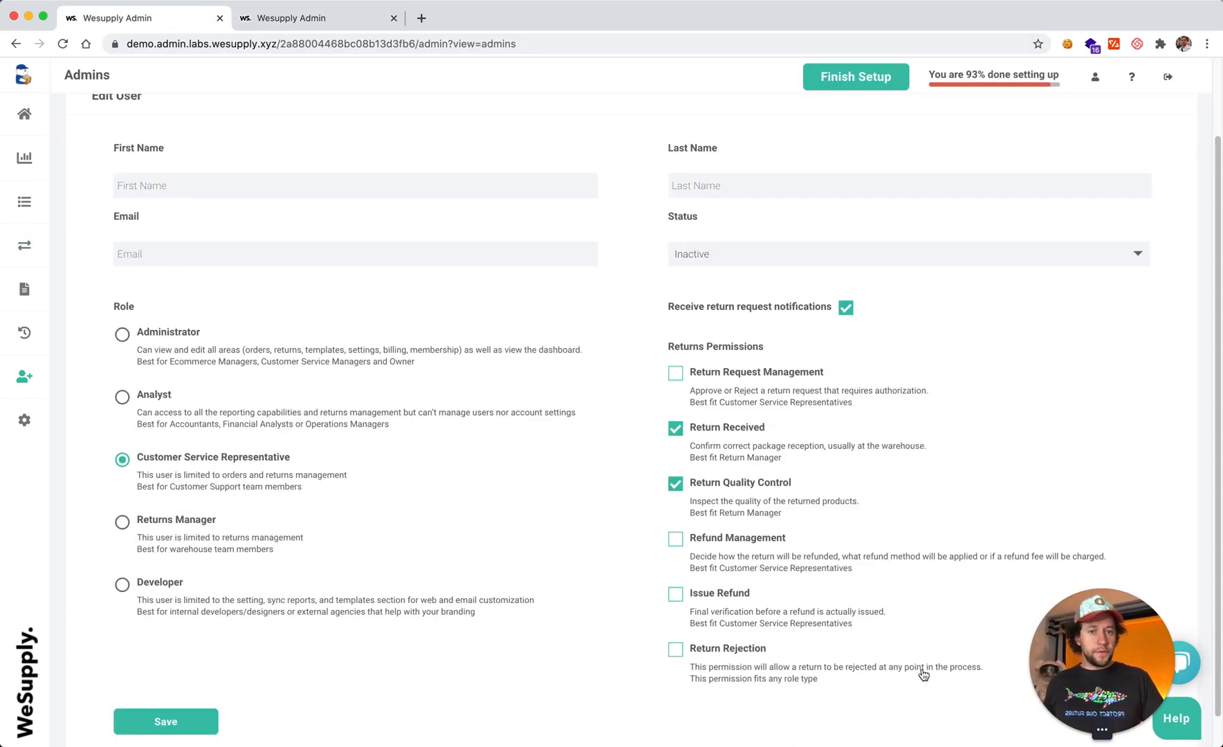
pyautogui.click(125, 524)
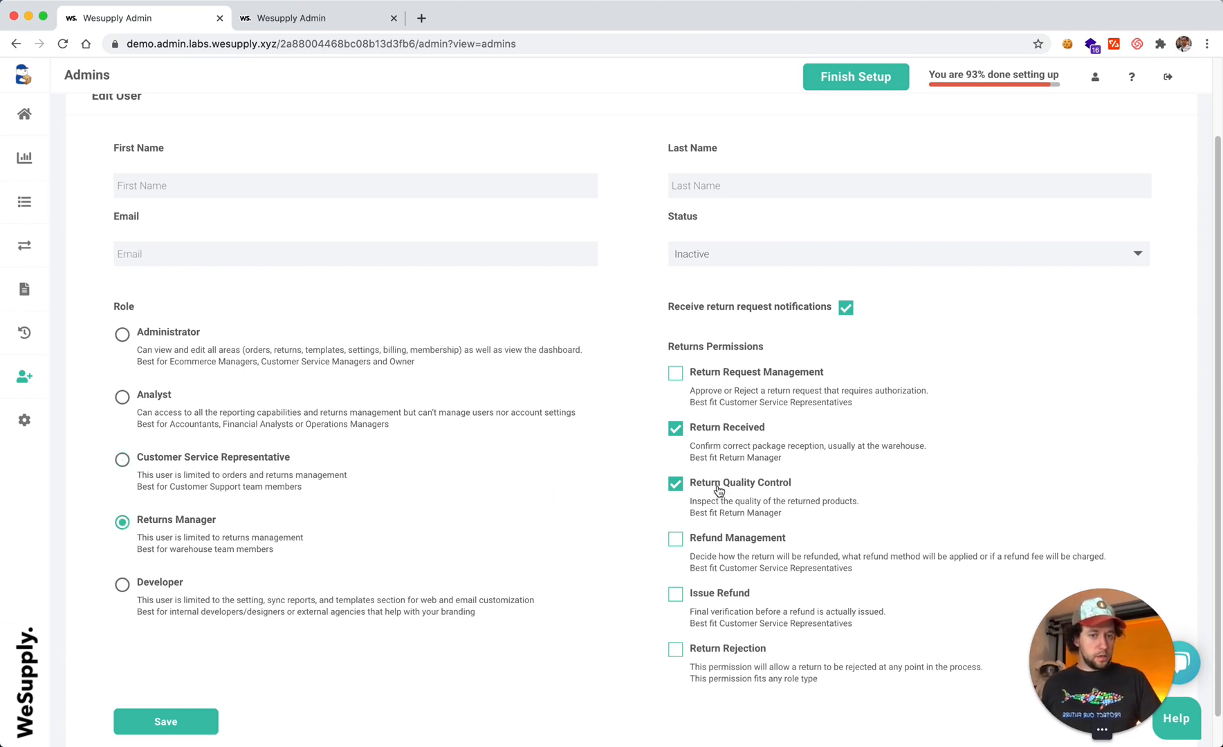
pyautogui.click(166, 472)
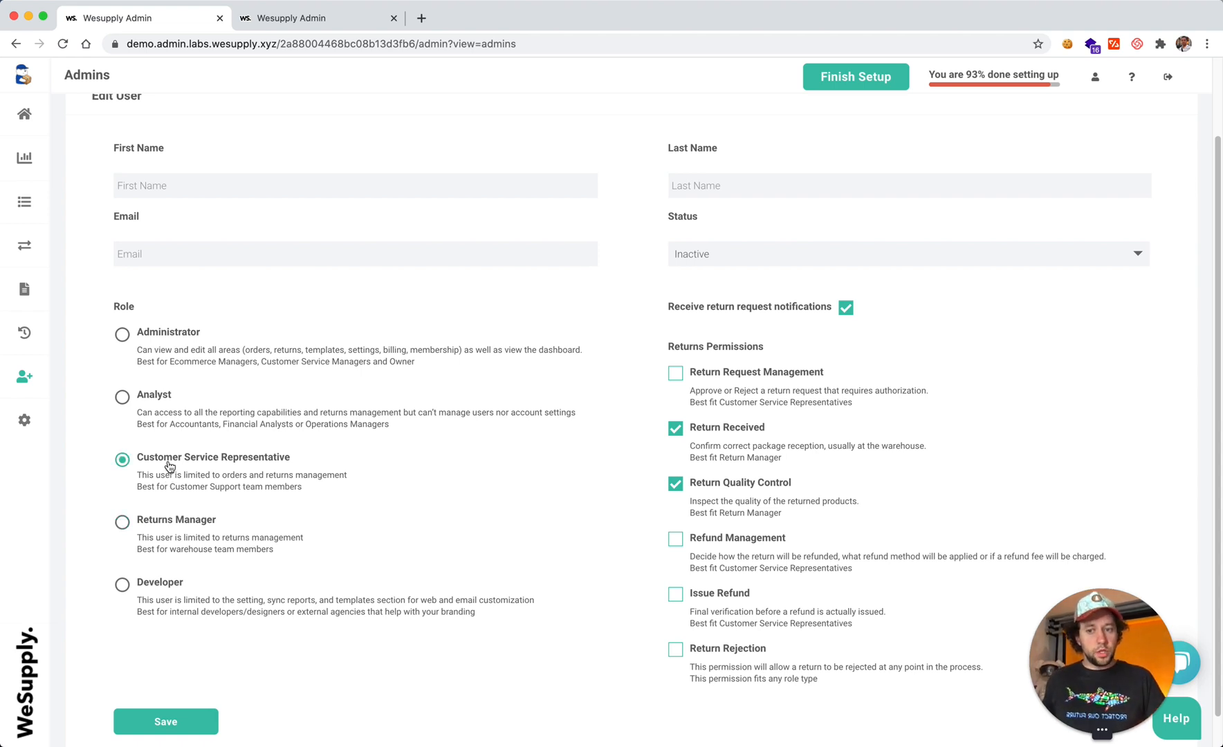
pyautogui.click(675, 428)
pyautogui.click(675, 483)
pyautogui.click(675, 374)
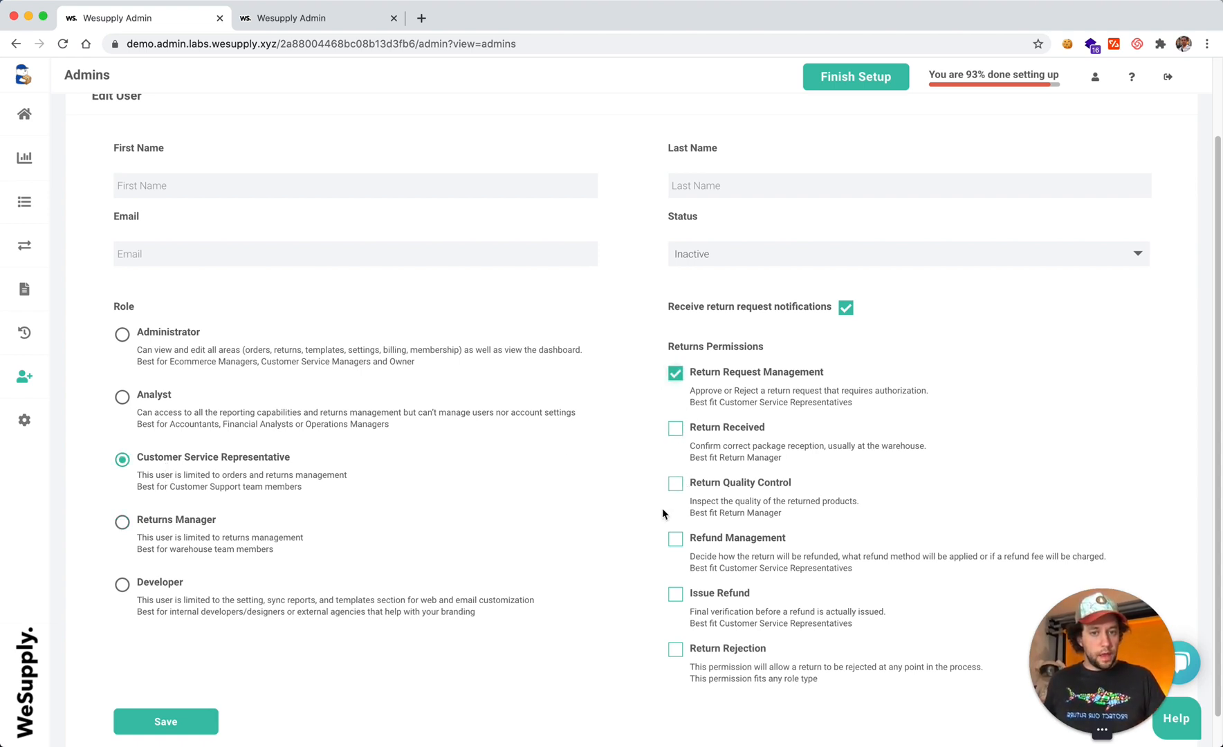
pyautogui.click(675, 541)
pyautogui.click(675, 594)
pyautogui.click(675, 650)
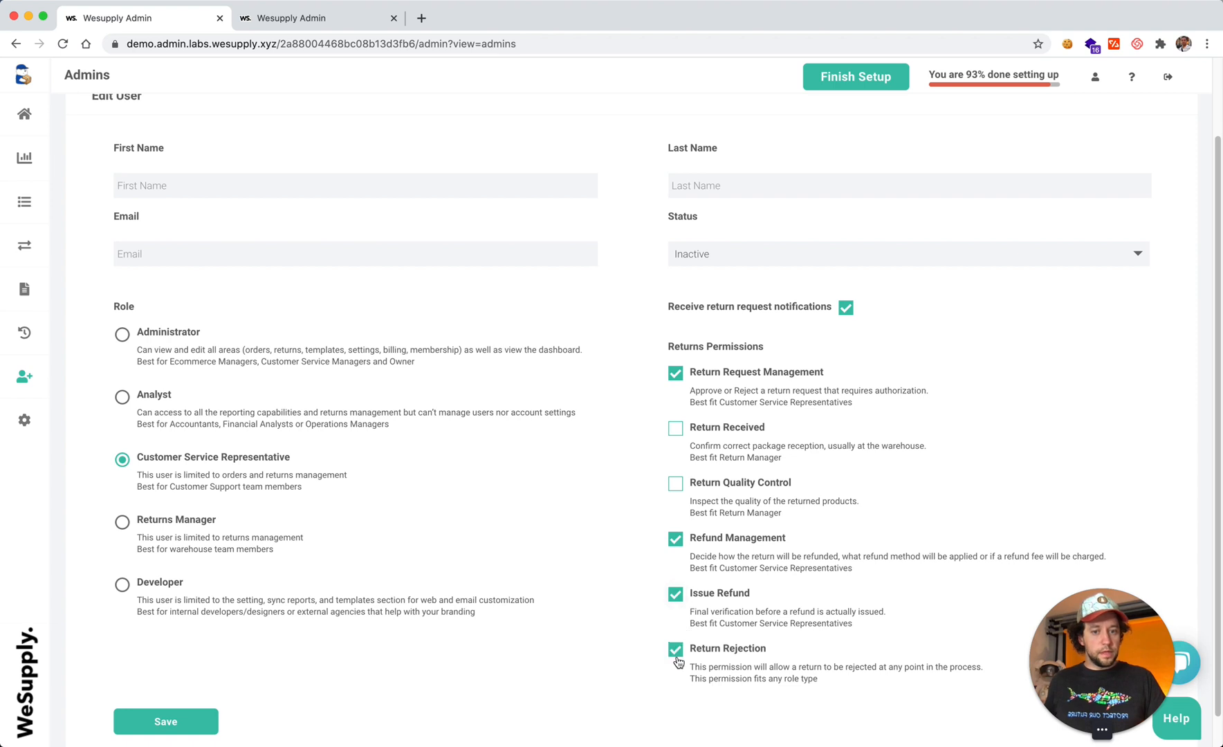
# Return to the hoodie's return request, review its refund settings and preview the refund.
pyautogui.click(309, 17)
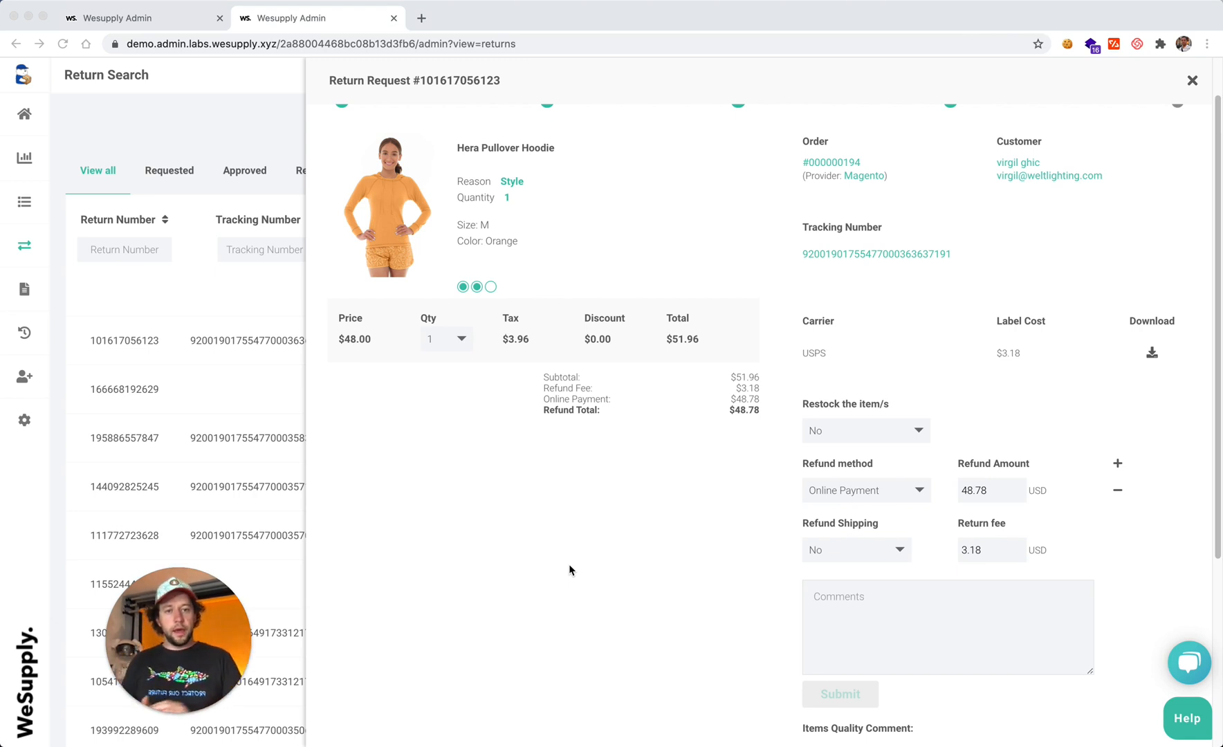
pyautogui.scroll(2, 569, 569)
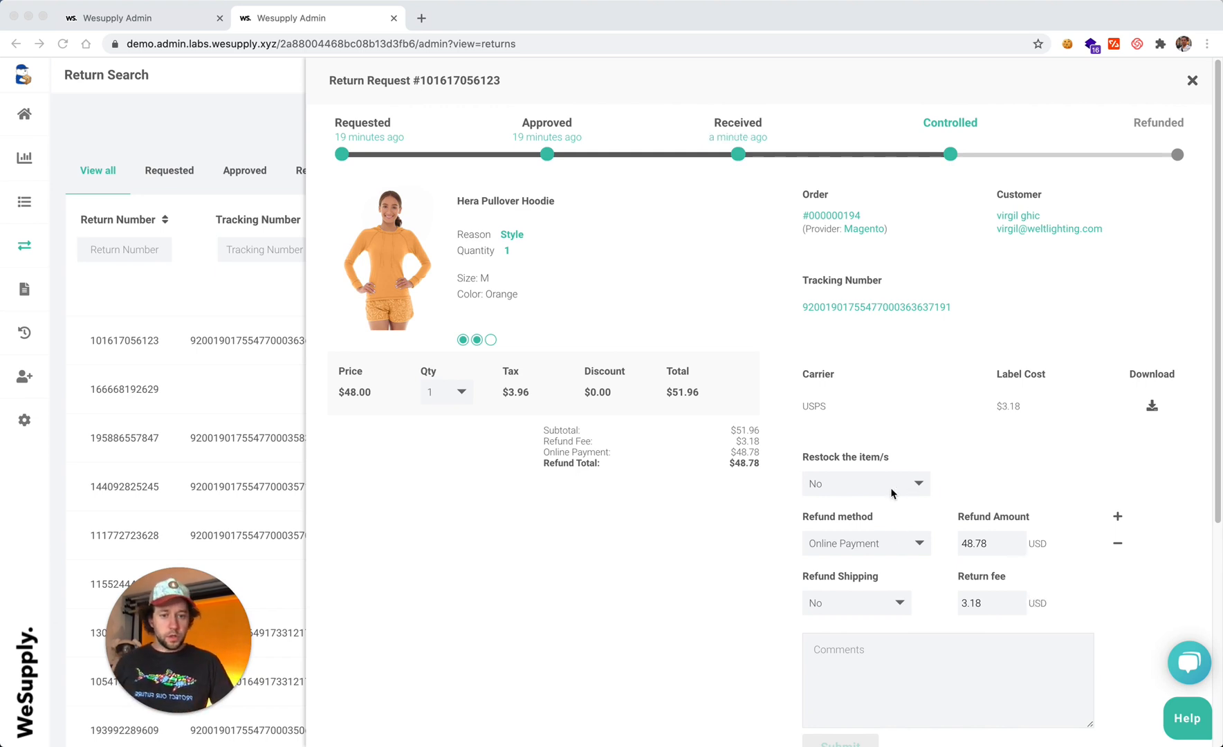
pyautogui.scroll(-5, 654, 565)
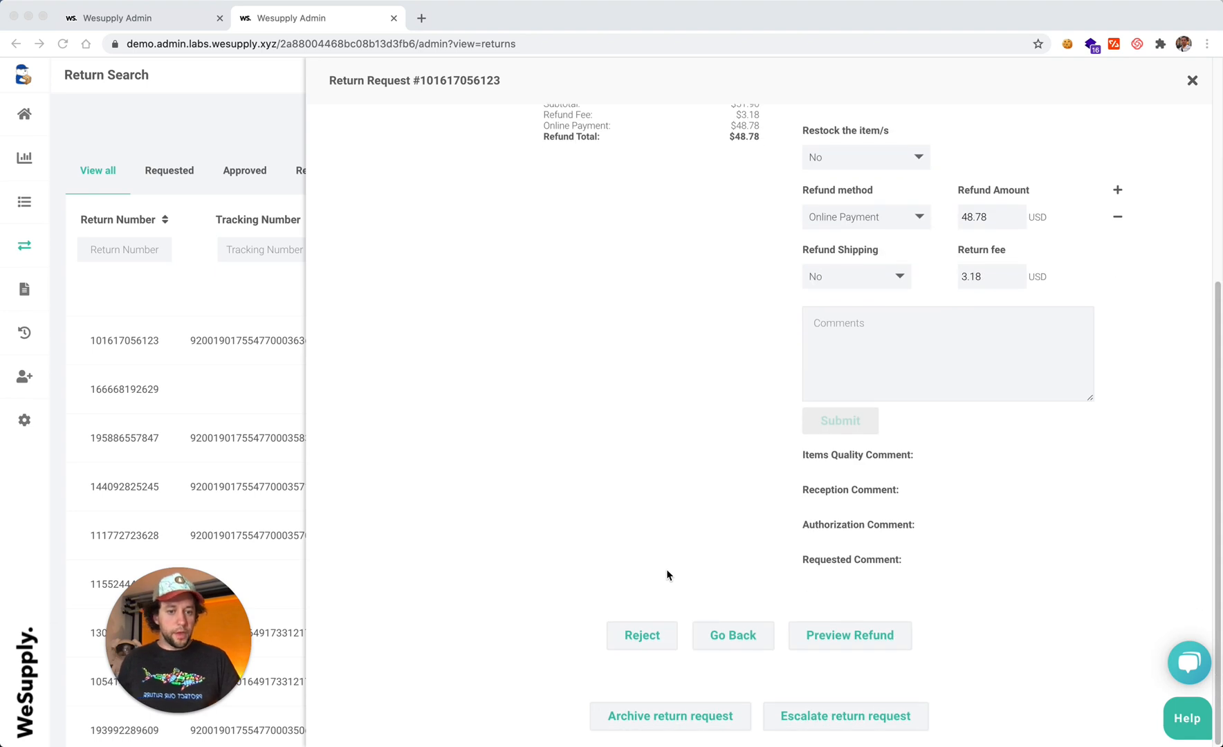
pyautogui.click(876, 635)
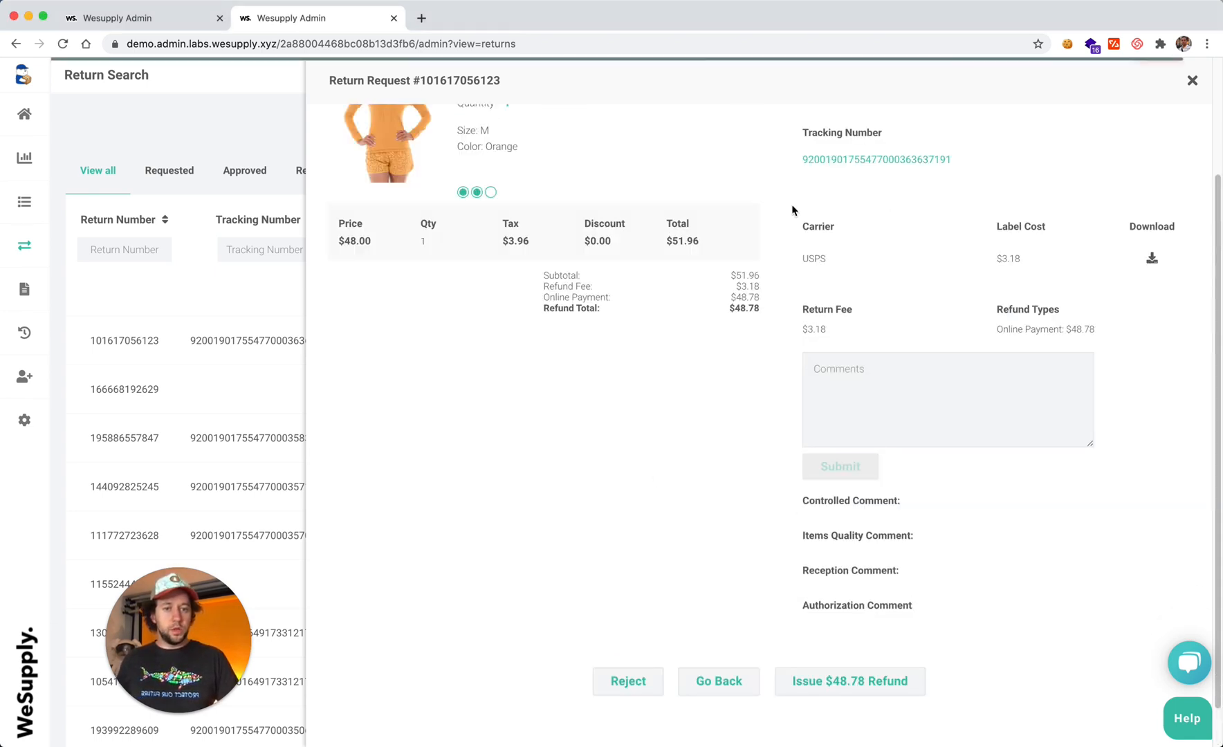
pyautogui.scroll(-1, 899, 688)
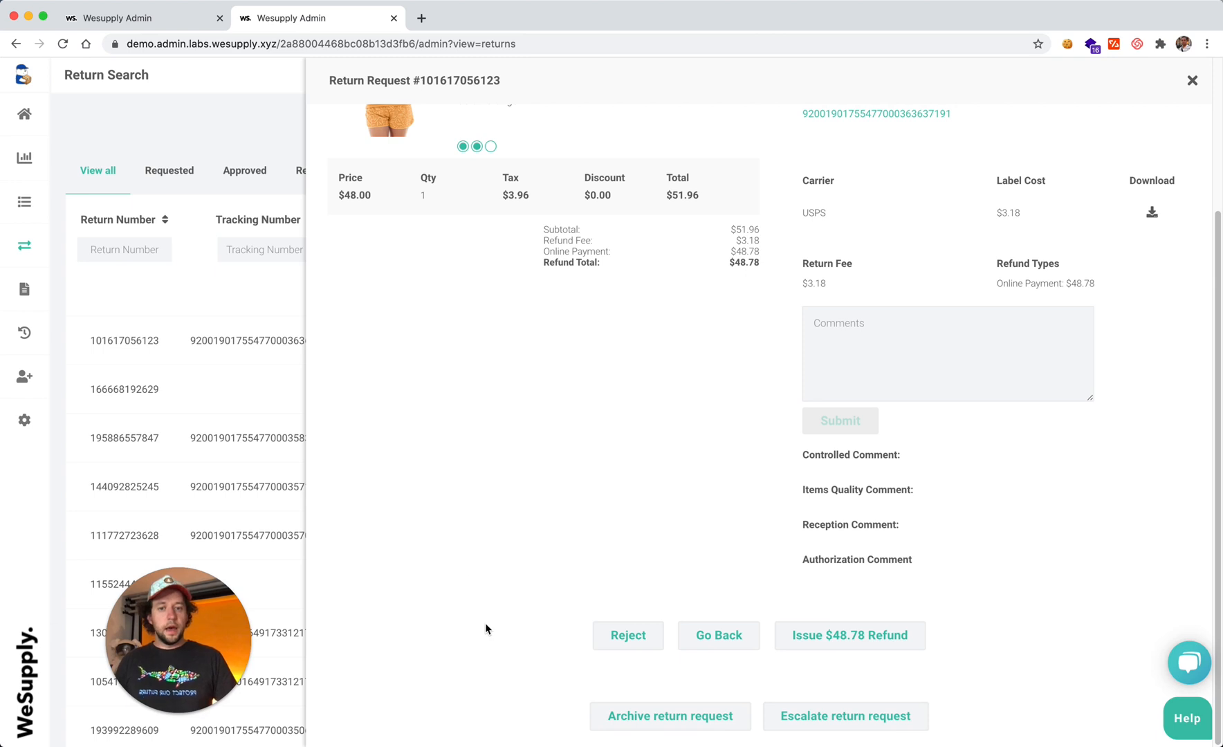
# In the new user form, switch the role to Returns Manager and limit the returns permissions to Return Received and Return Quality Control.
pyautogui.click(136, 19)
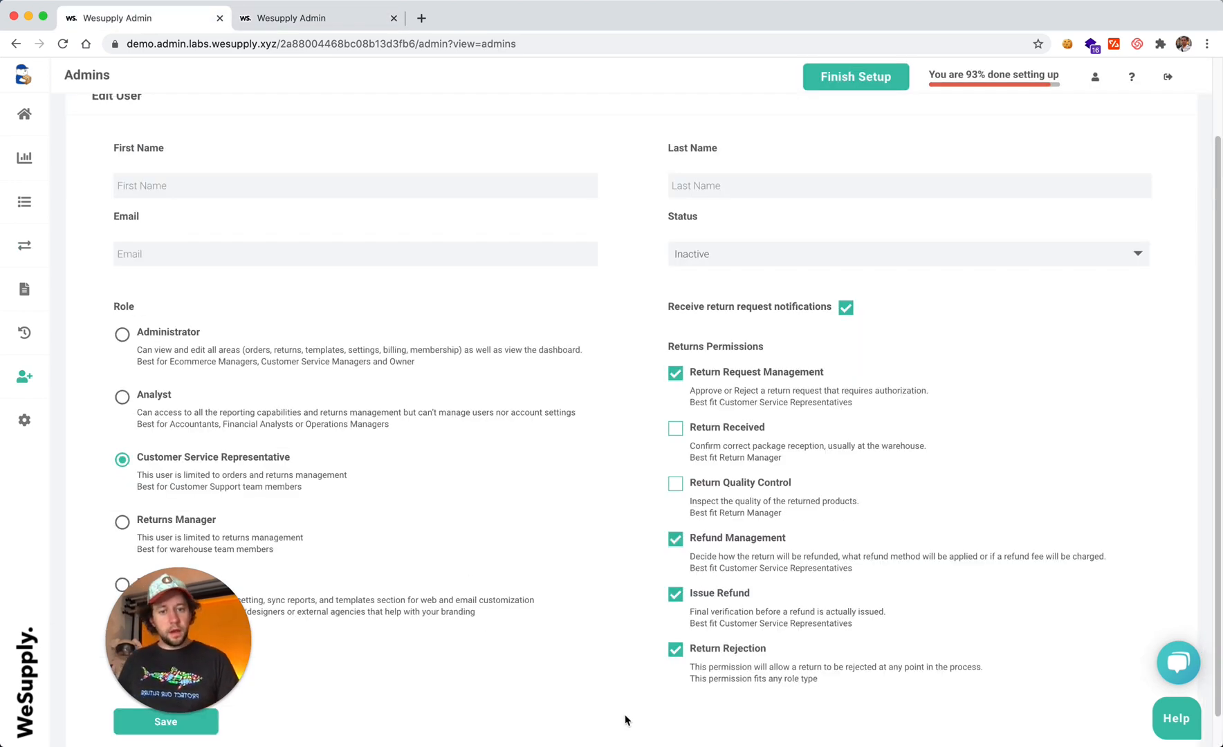
pyautogui.moveTo(206, 626); pyautogui.dragTo(1143, 220)
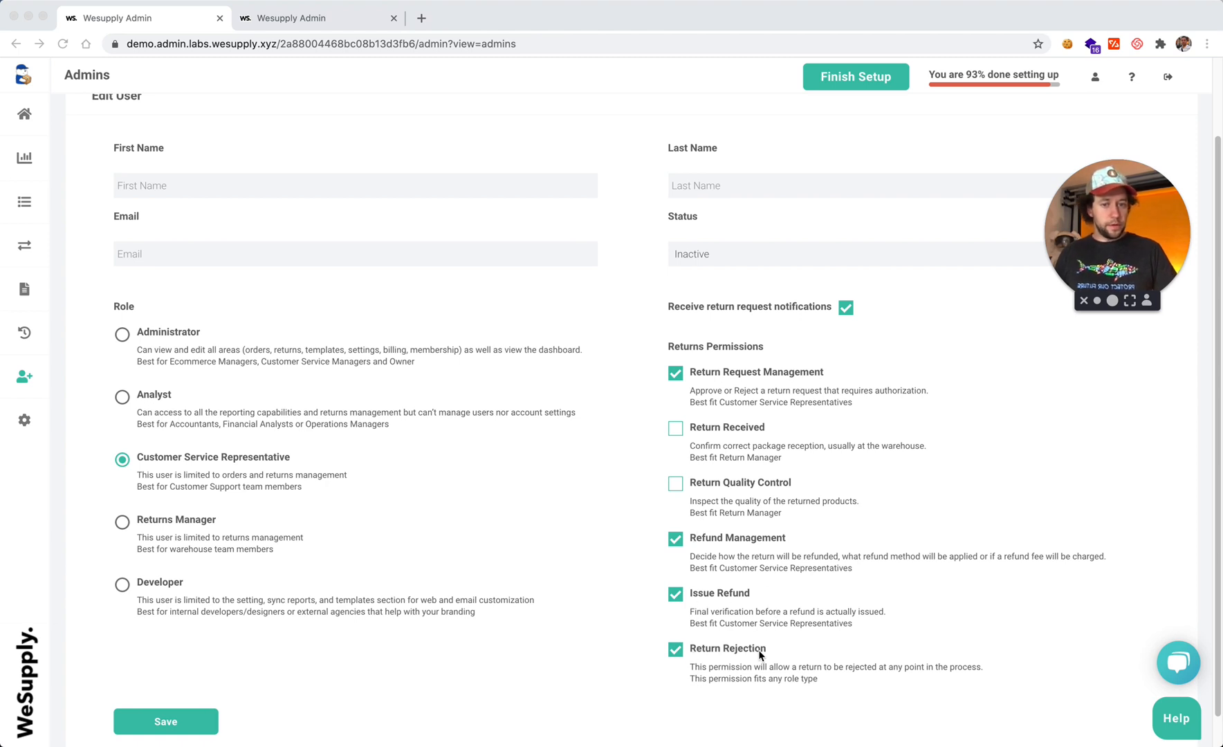
pyautogui.click(621, 695)
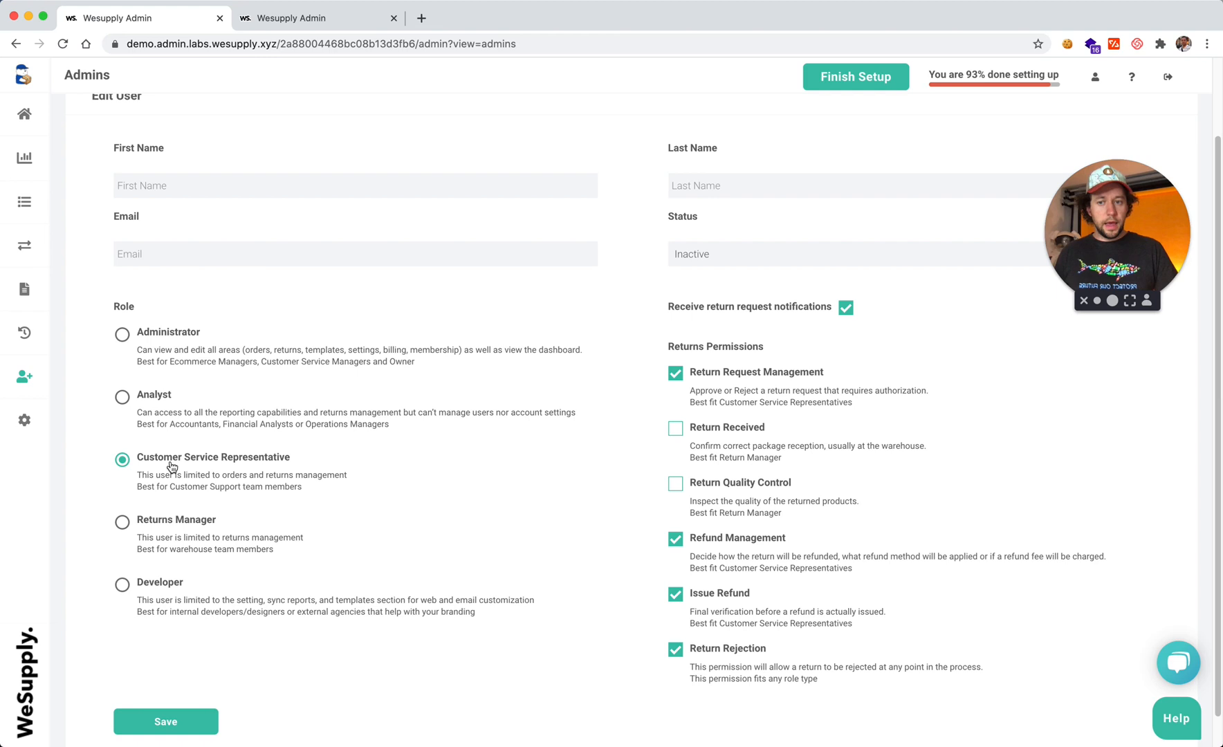
pyautogui.click(122, 521)
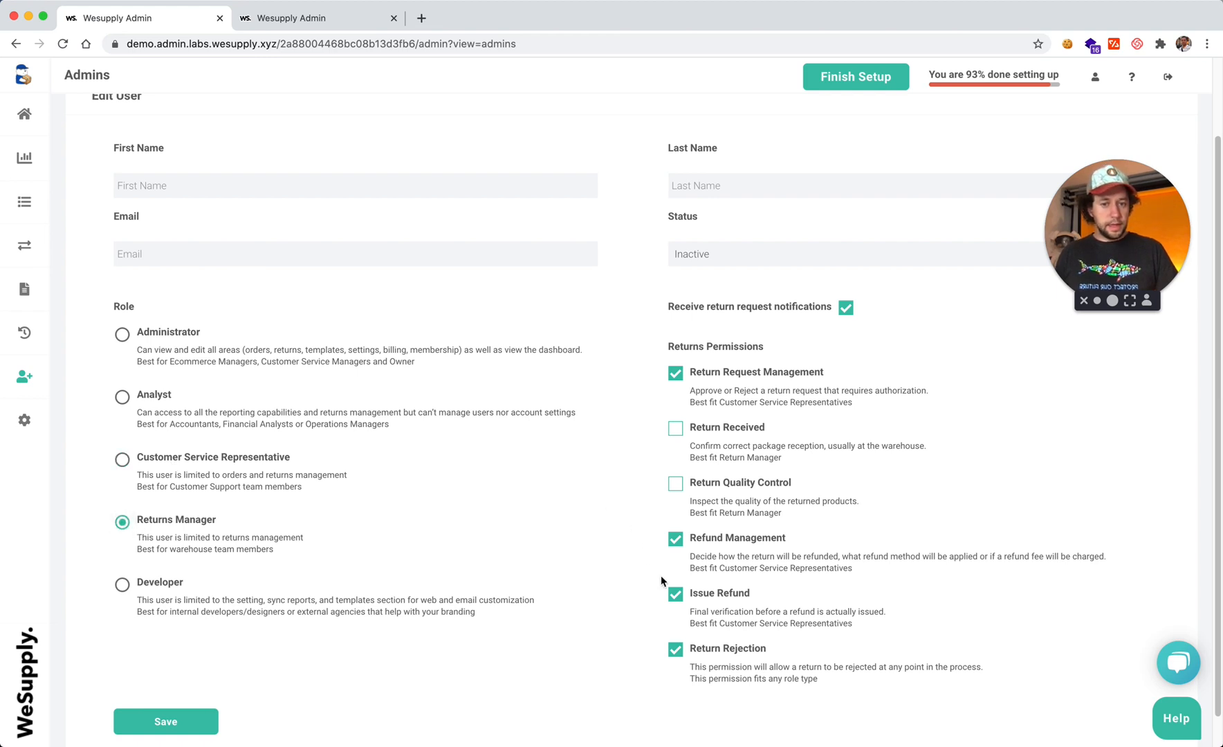
pyautogui.click(675, 539)
pyautogui.click(675, 594)
pyautogui.click(676, 648)
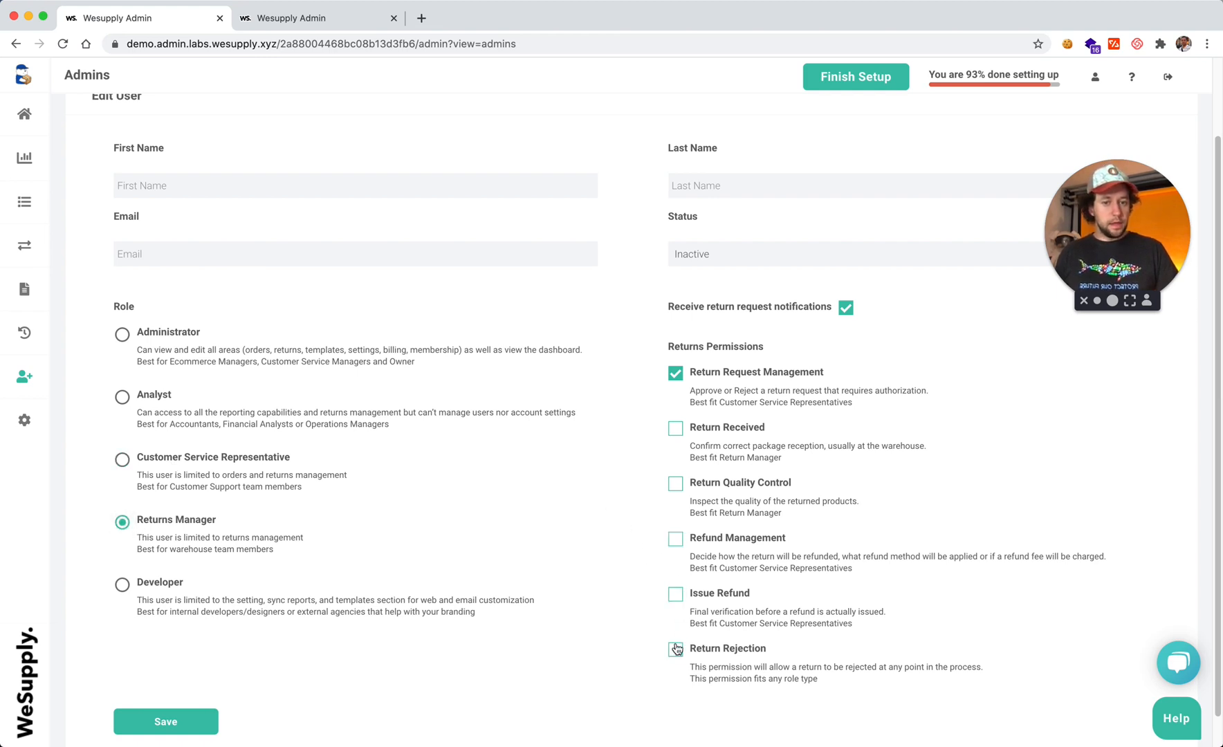
pyautogui.click(675, 373)
pyautogui.click(678, 429)
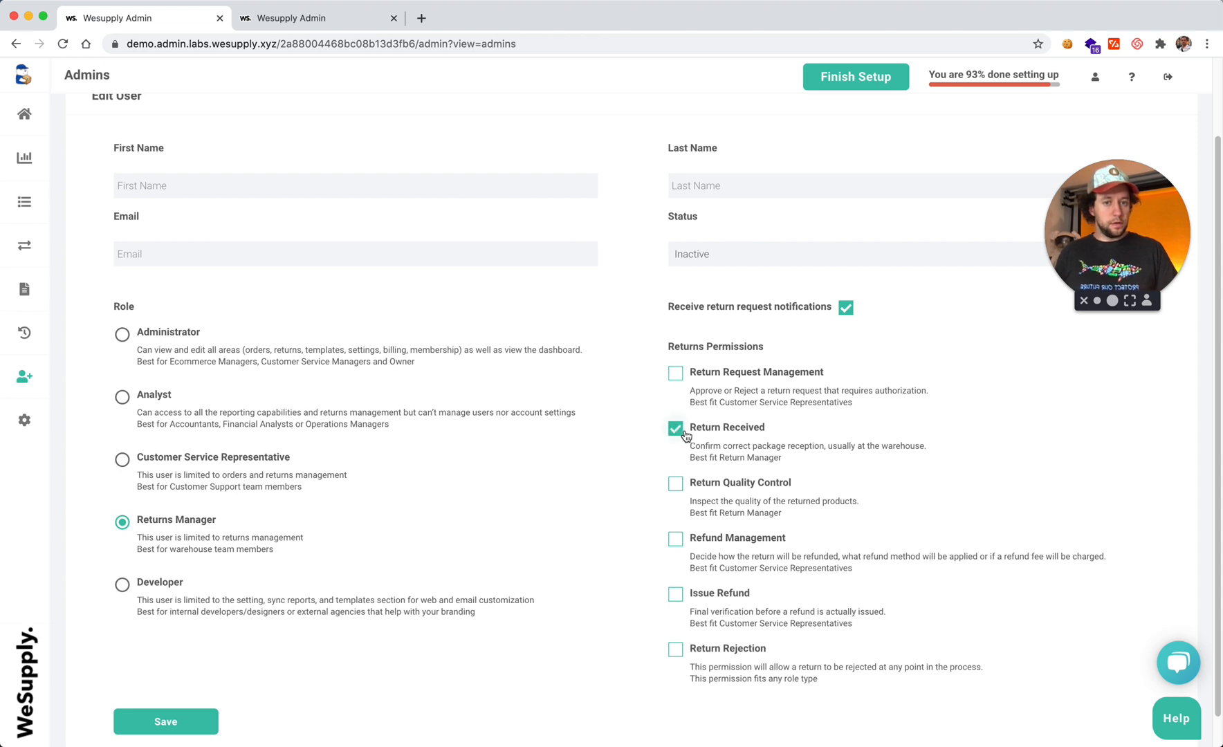
pyautogui.click(675, 484)
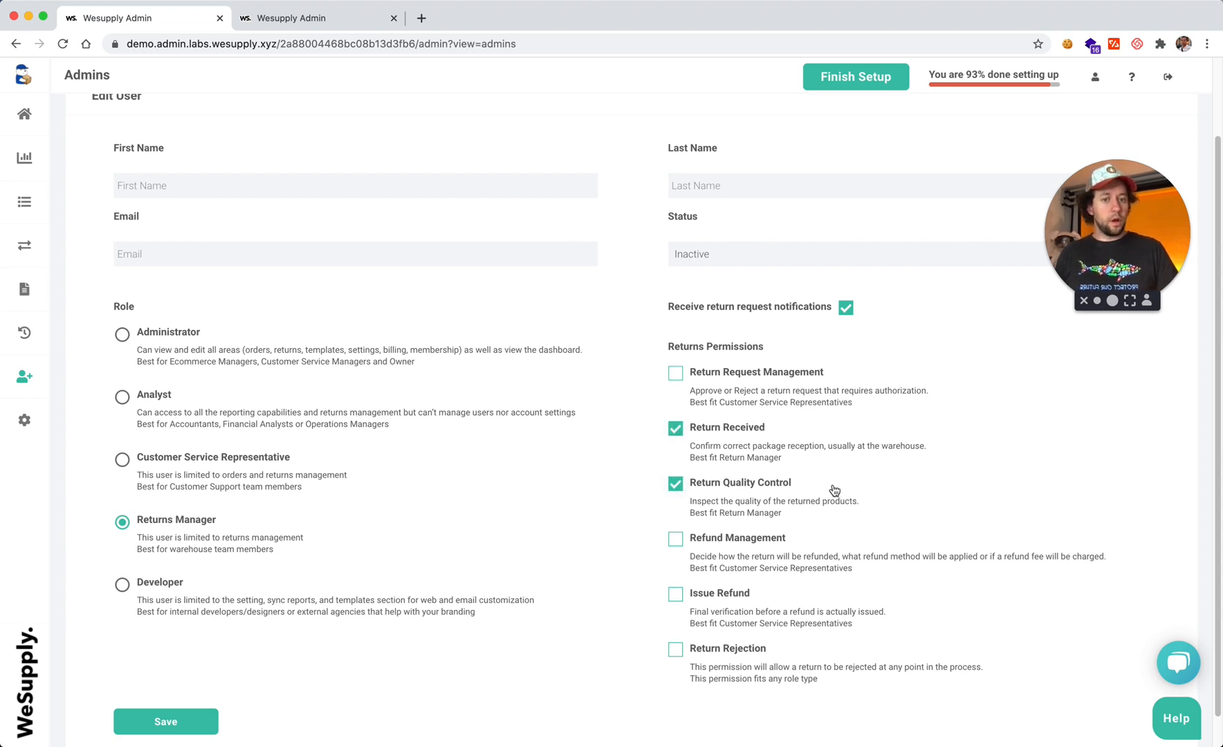